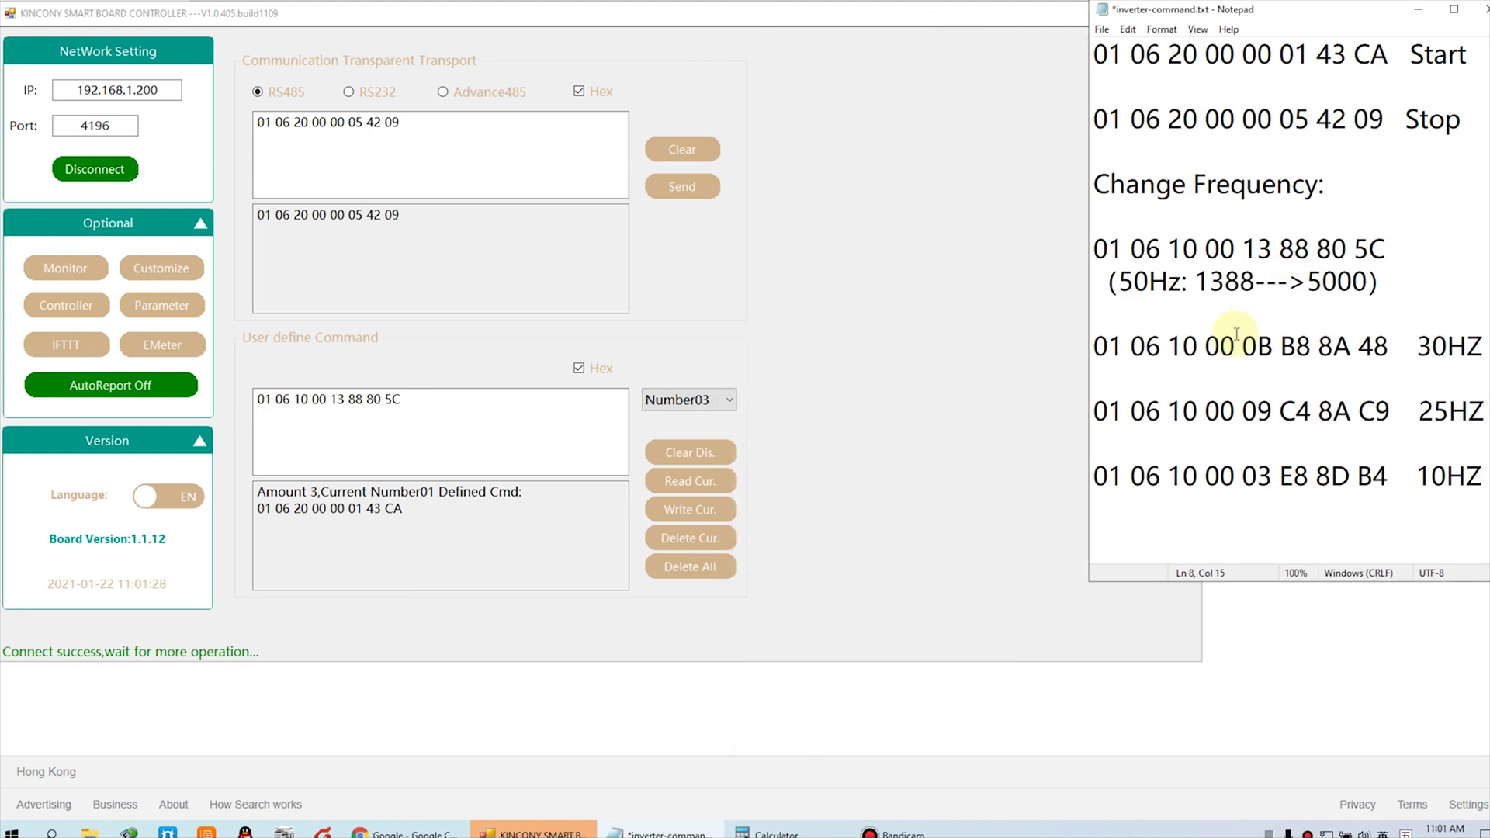
# - Copy the 30 Hz command from Notepad and write it to user-defined slot Number04
pyautogui.click(705, 402)
pyautogui.scroll(2, 710, 232)
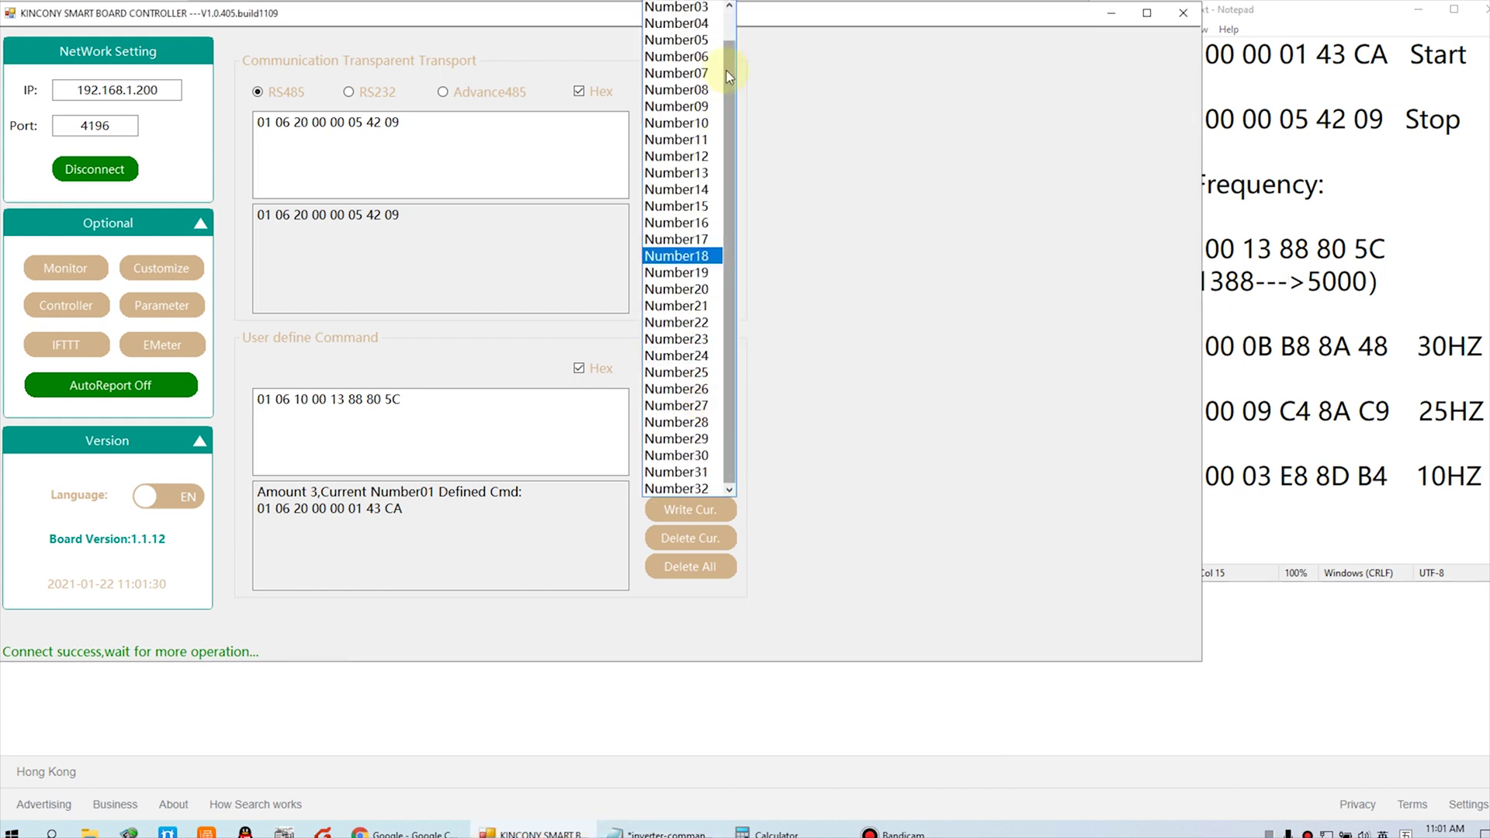
pyautogui.click(702, 23)
pyautogui.rightClick(1173, 346)
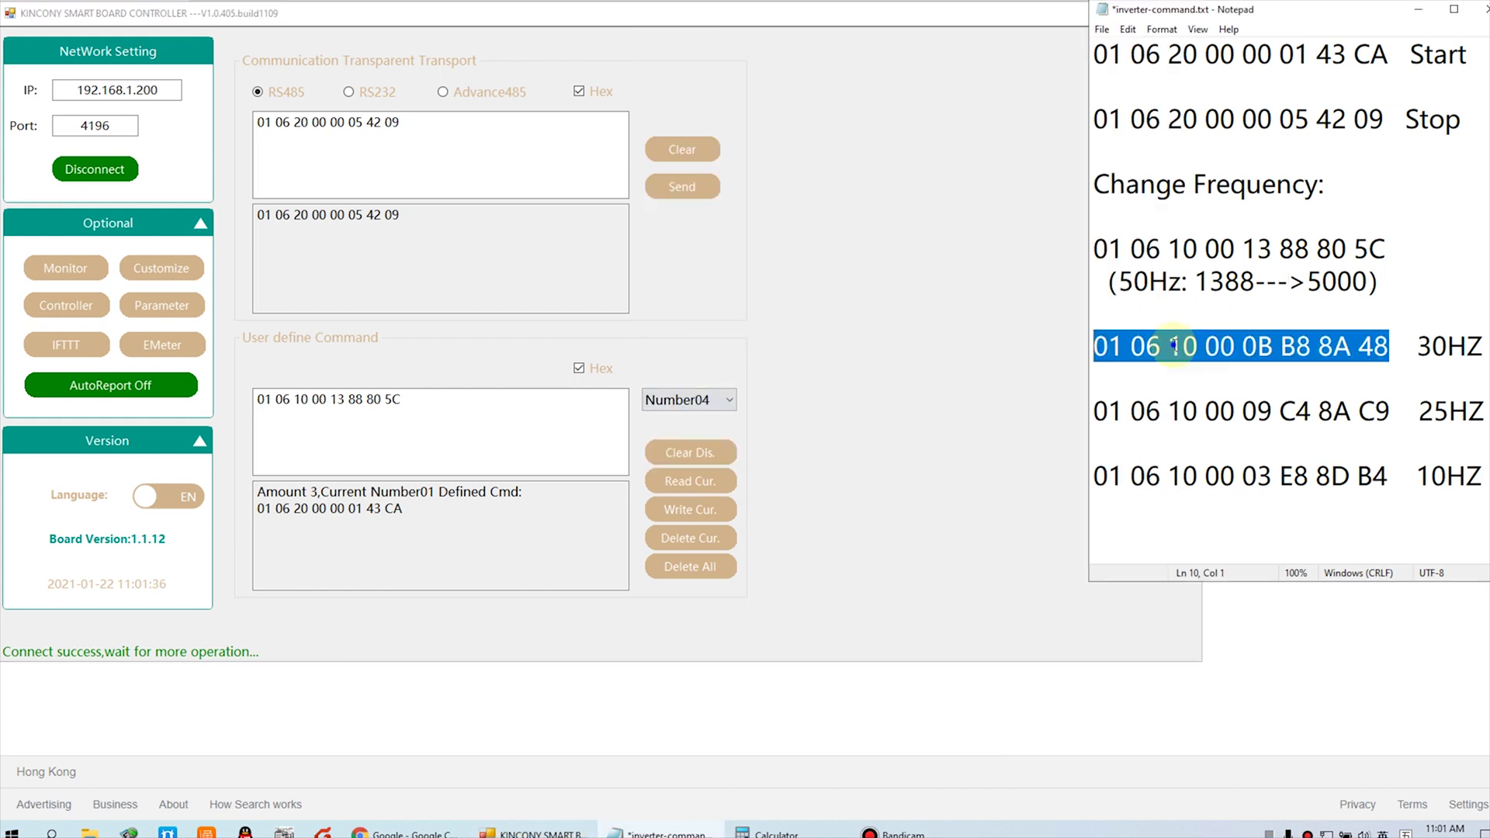
pyautogui.click(1213, 397)
pyautogui.click(492, 412)
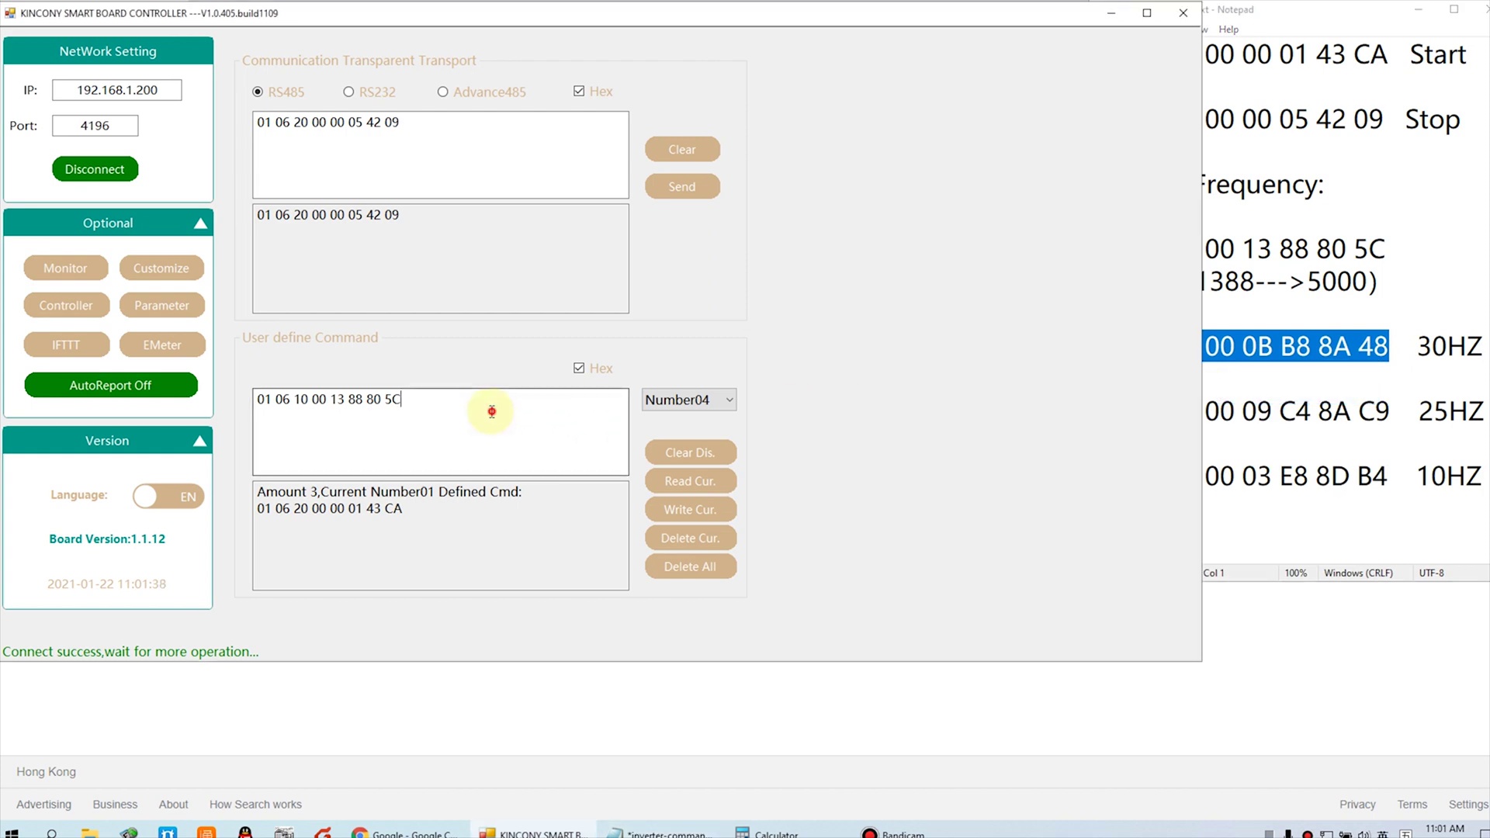
pyautogui.moveTo(492, 412); pyautogui.dragTo(249, 403)
pyautogui.rightClick(311, 401)
pyautogui.click(351, 447)
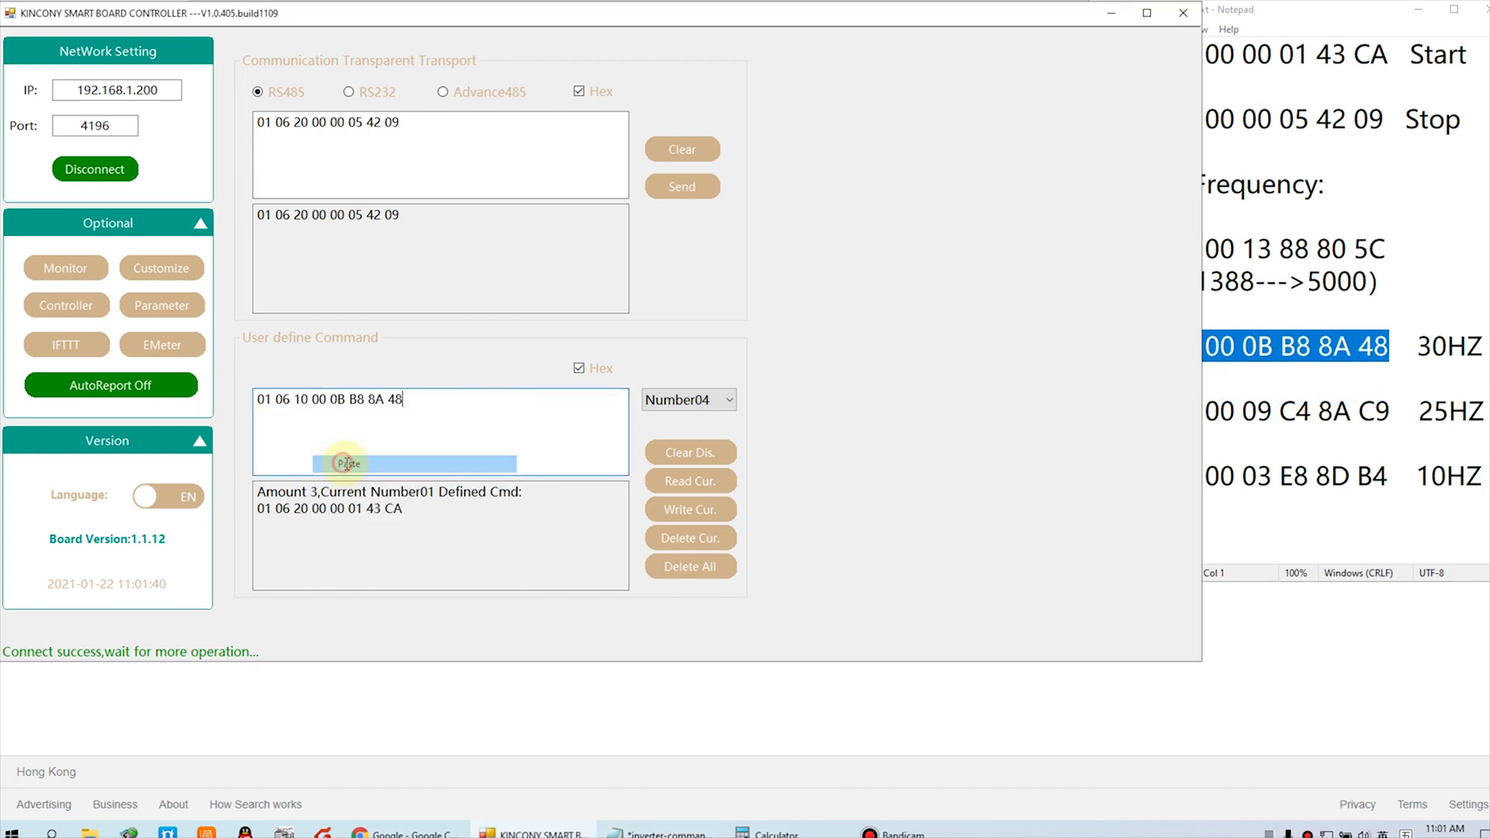
pyautogui.click(724, 516)
# - Copy the 25 Hz command from Notepad and write it to user-defined slot Number05
pyautogui.click(715, 400)
pyautogui.scroll(1, 715, 116)
pyautogui.click(714, 42)
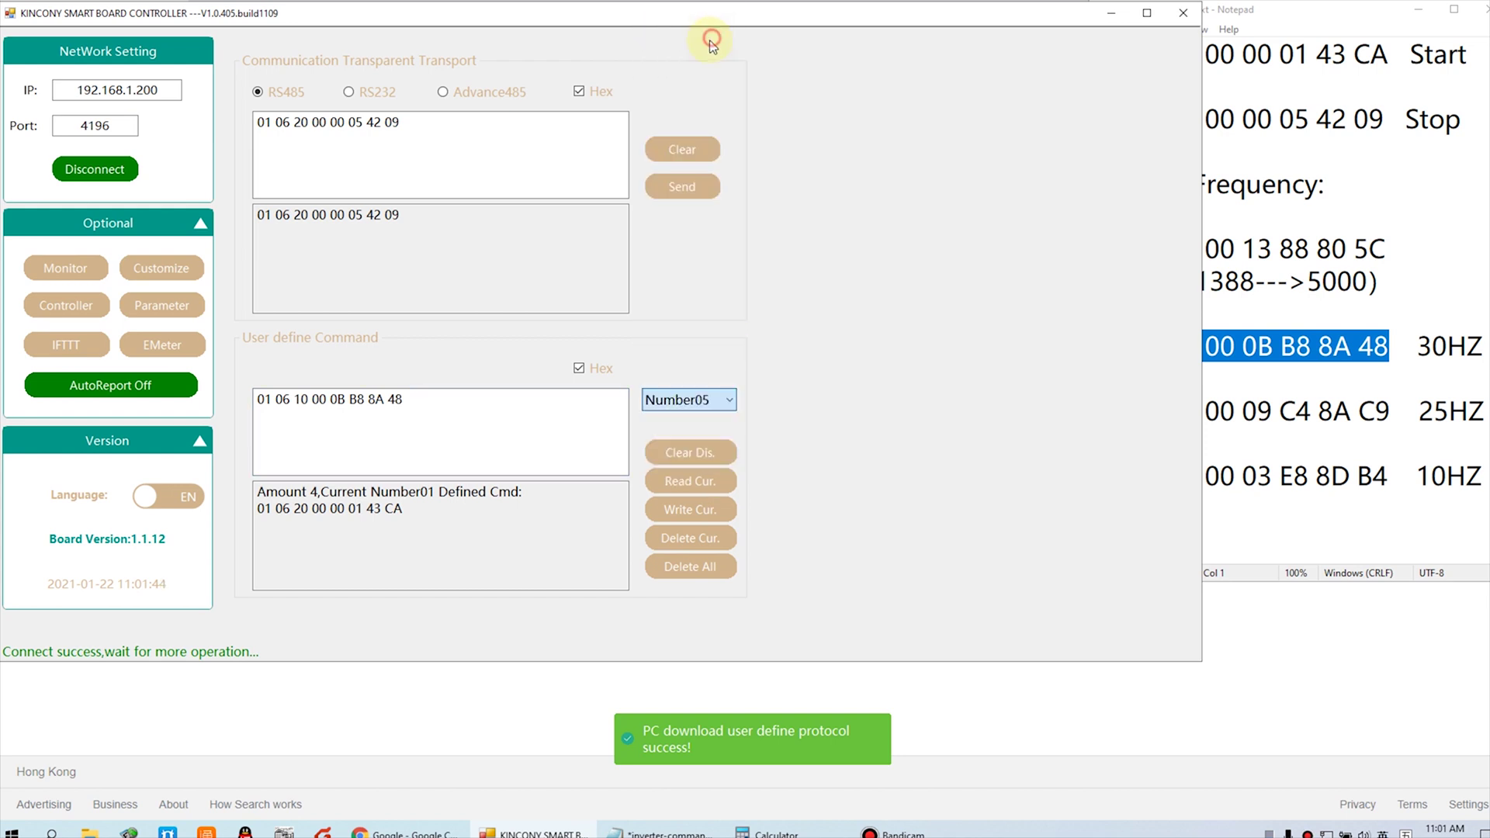
pyautogui.click(1318, 385)
pyautogui.moveTo(1399, 410); pyautogui.dragTo(1094, 411)
pyautogui.rightClick(1175, 419)
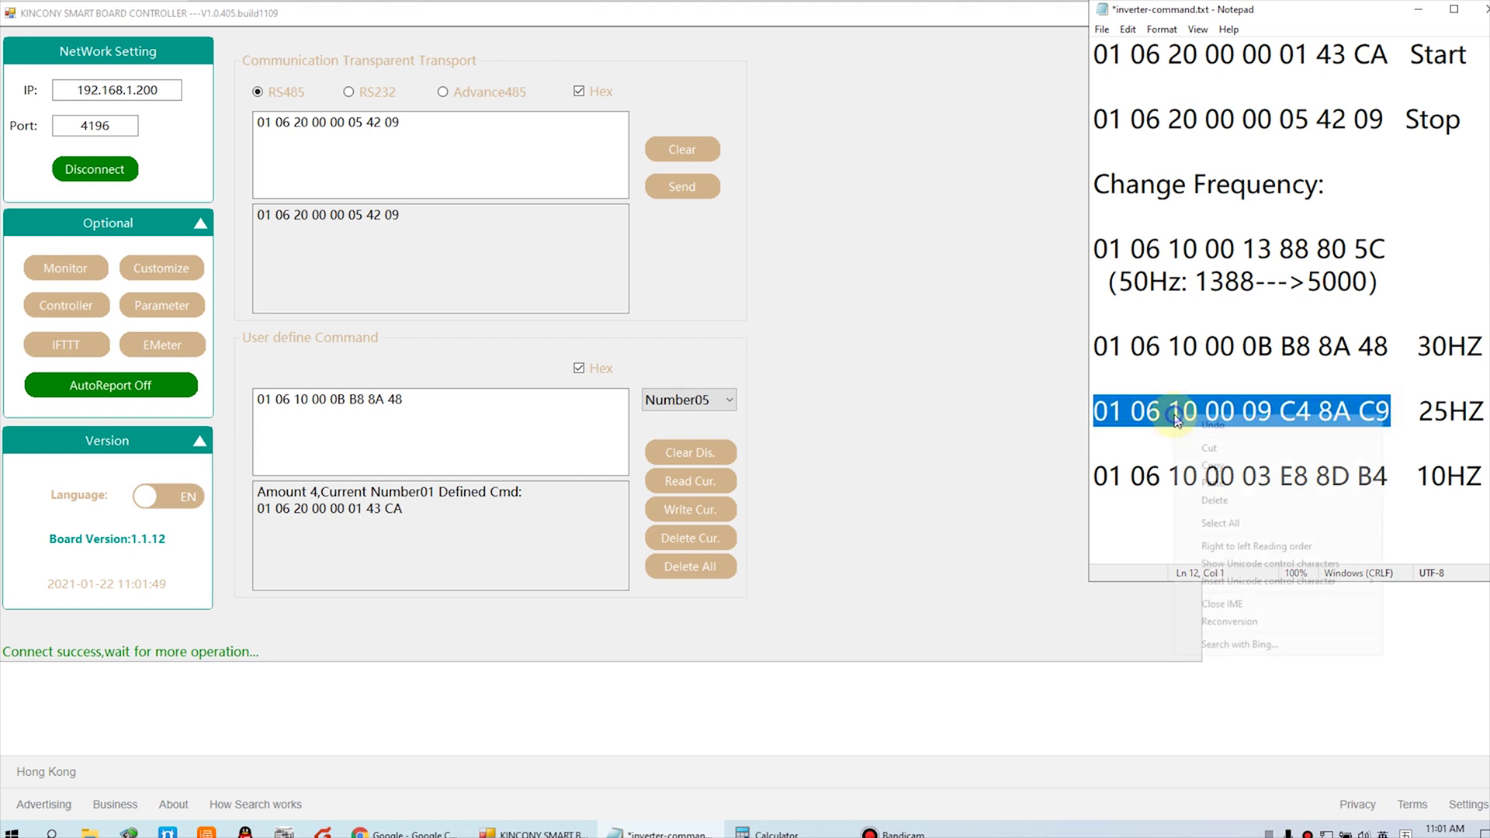
pyautogui.click(1208, 464)
pyautogui.moveTo(426, 403); pyautogui.dragTo(211, 396)
pyautogui.rightClick(316, 404)
pyautogui.click(349, 465)
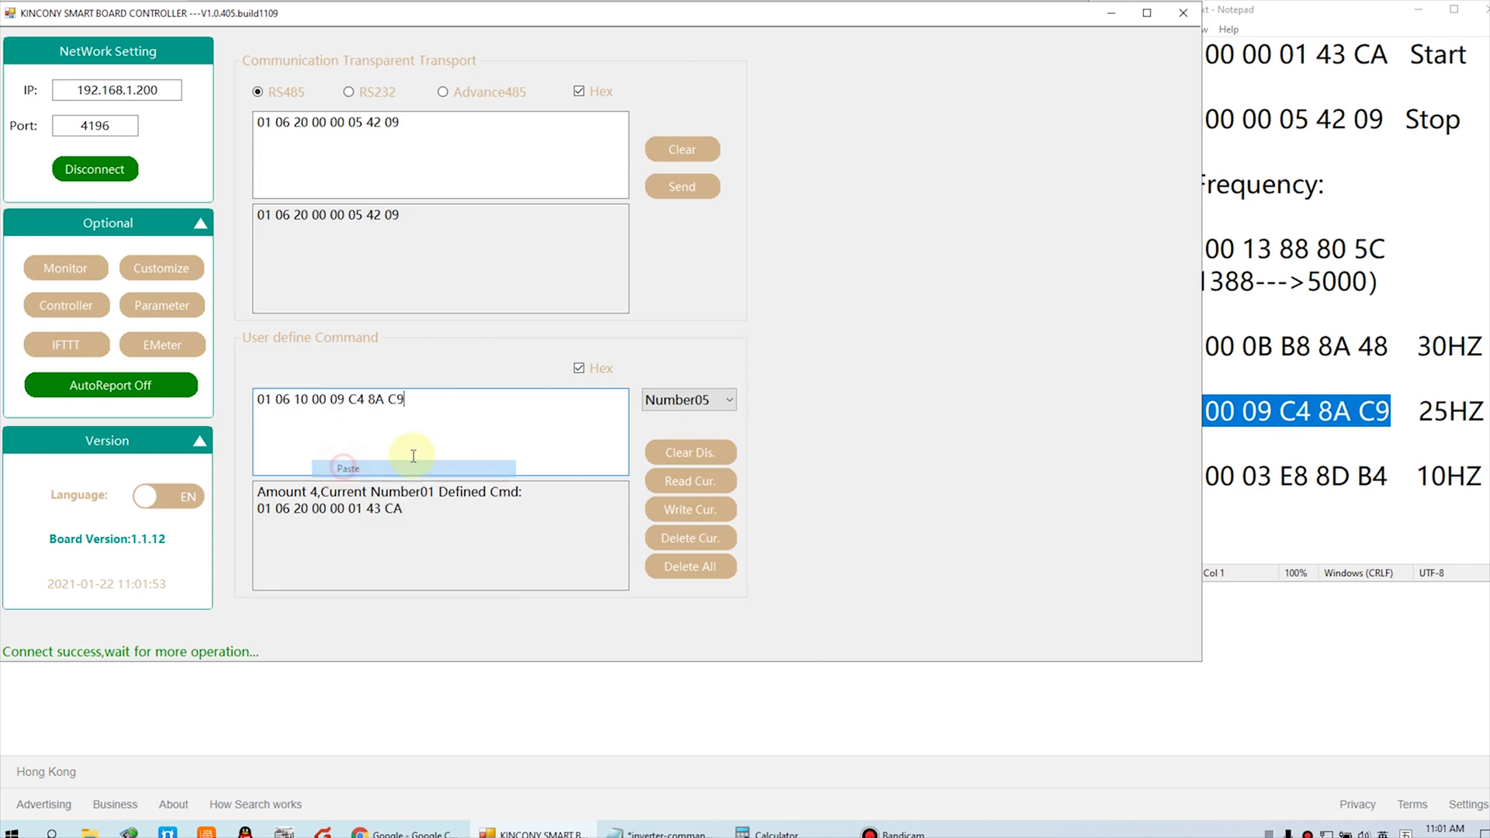
pyautogui.click(709, 509)
# - Copy the 10 Hz command from Notepad and write it to user-defined slot Number06
pyautogui.click(689, 400)
pyautogui.click(682, 56)
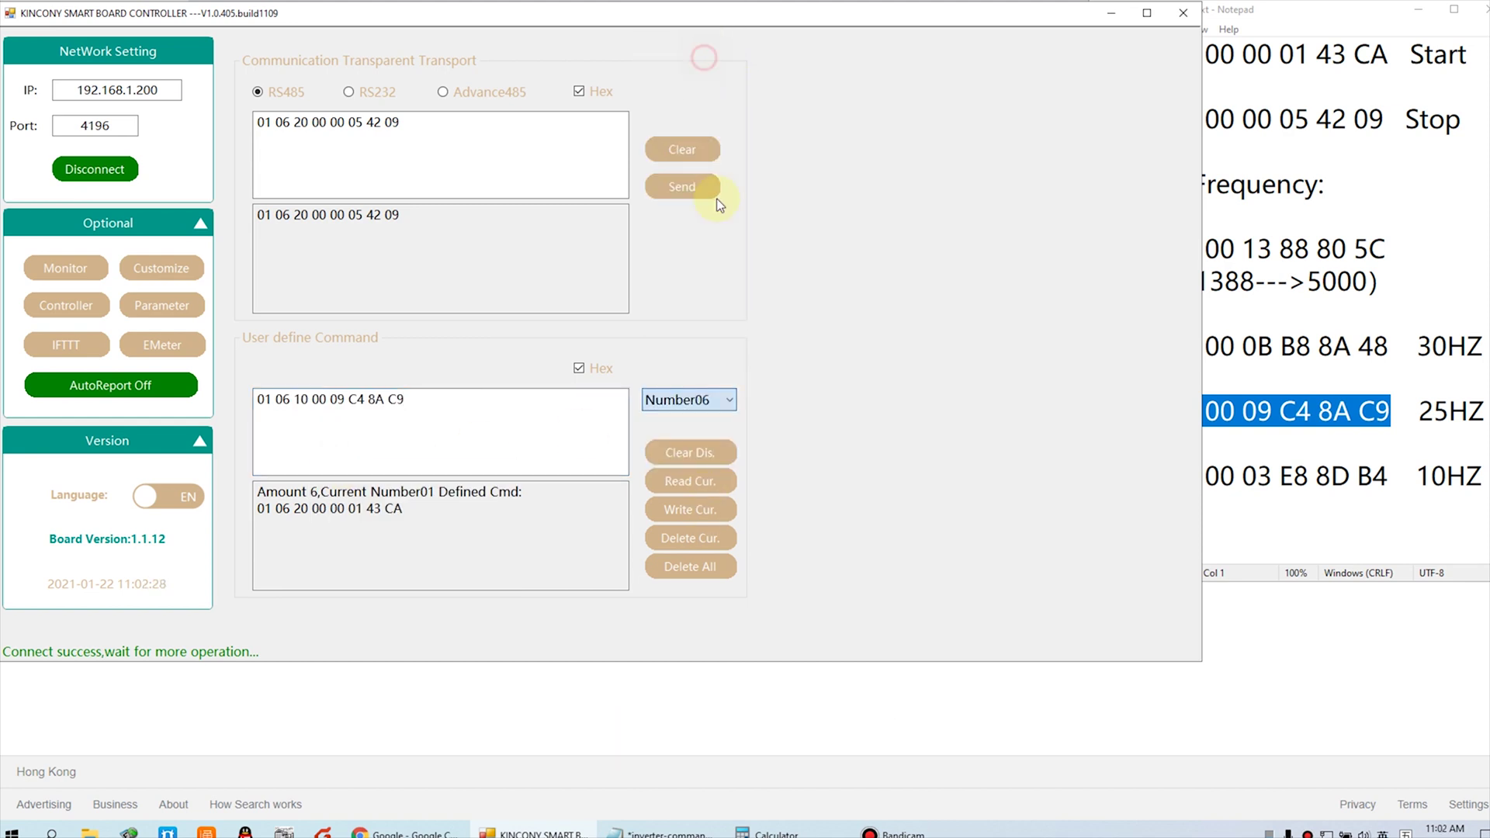
pyautogui.click(1308, 475)
pyautogui.moveTo(1386, 477); pyautogui.dragTo(1072, 486)
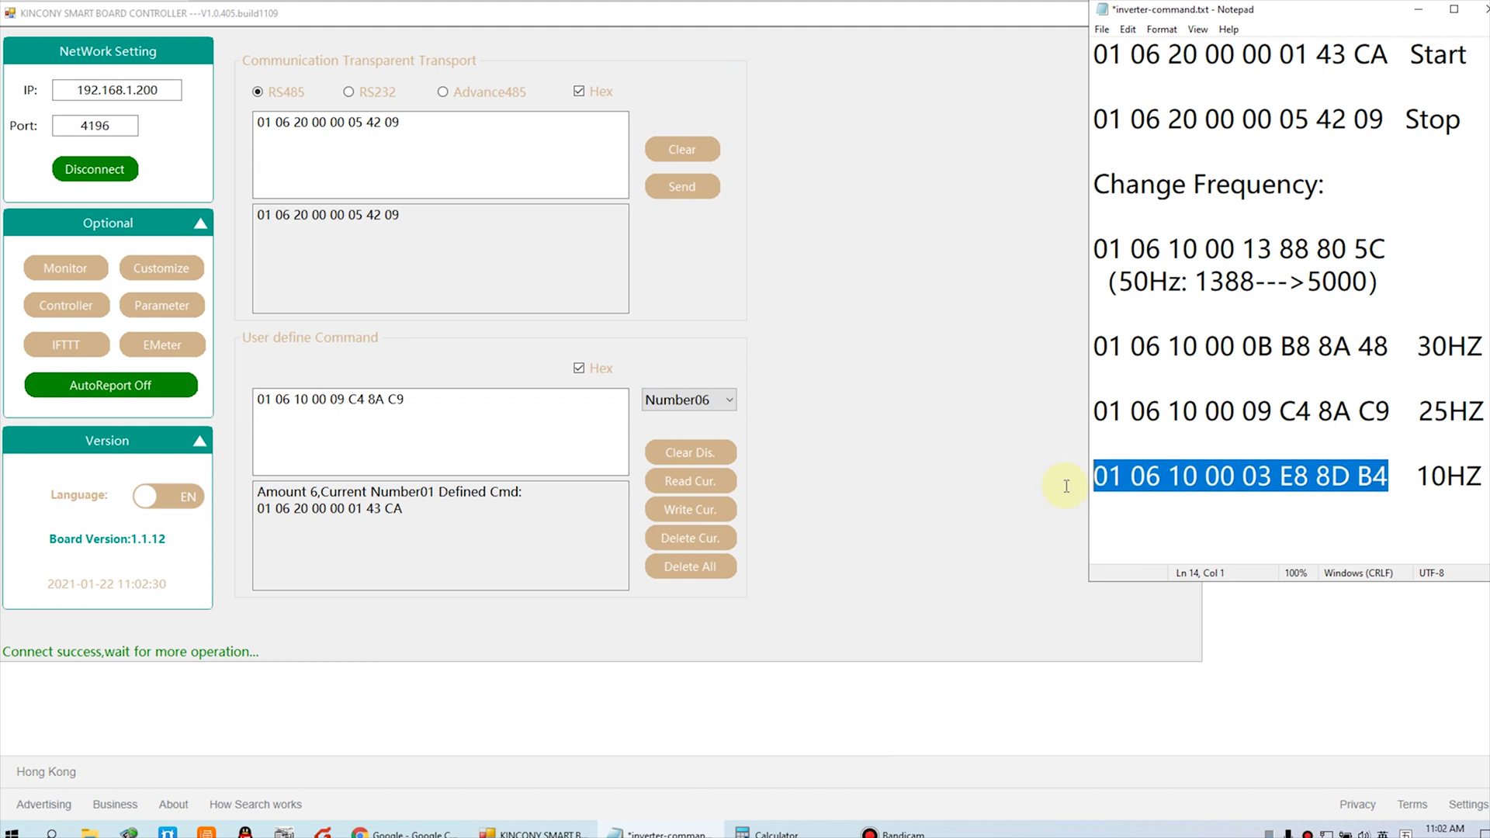
pyautogui.rightClick(1139, 479)
pyautogui.click(1179, 528)
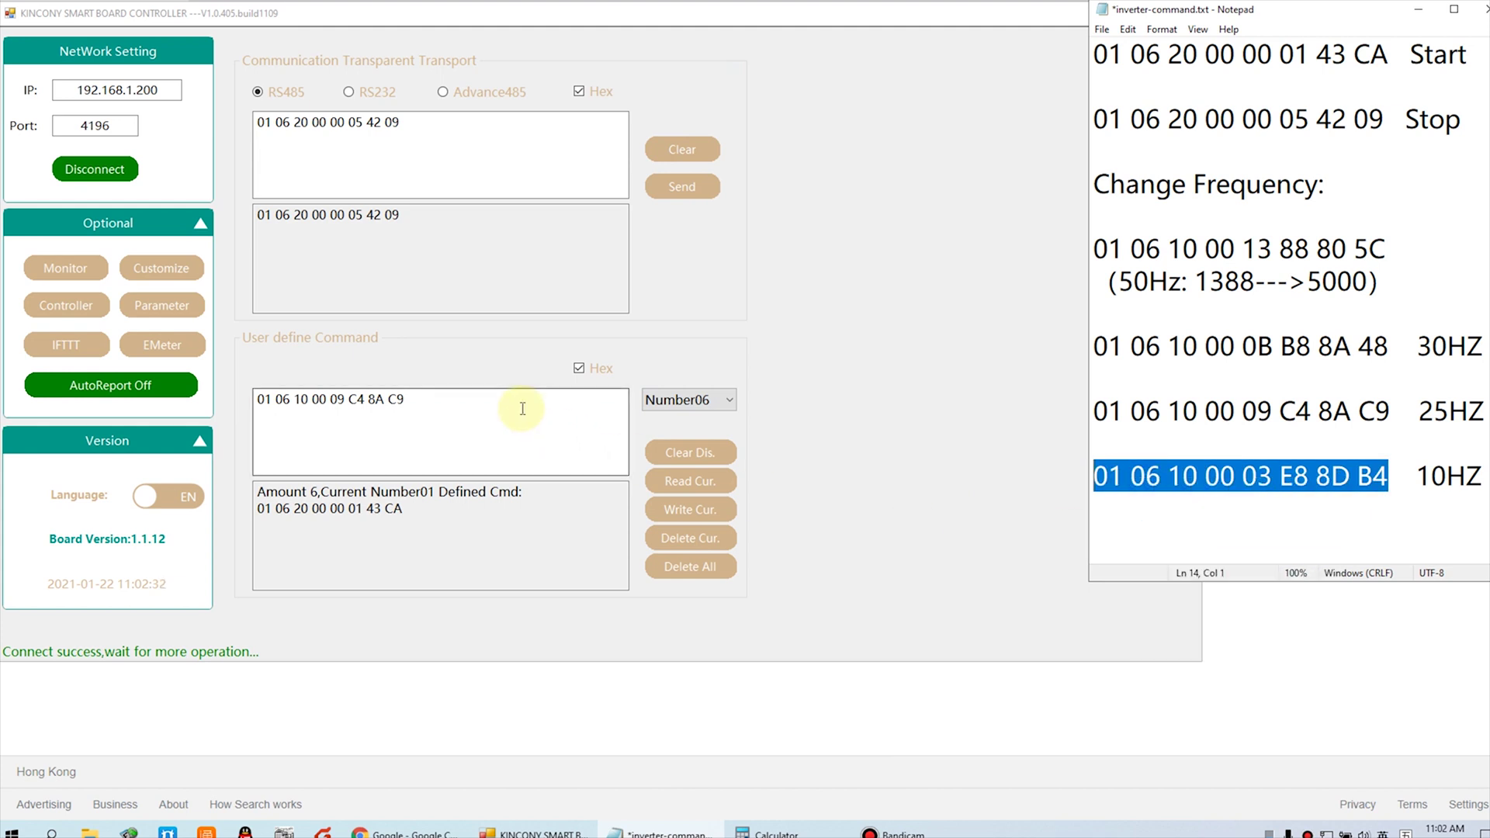
pyautogui.moveTo(522, 405); pyautogui.dragTo(260, 400)
pyautogui.rightClick(308, 398)
pyautogui.click(344, 463)
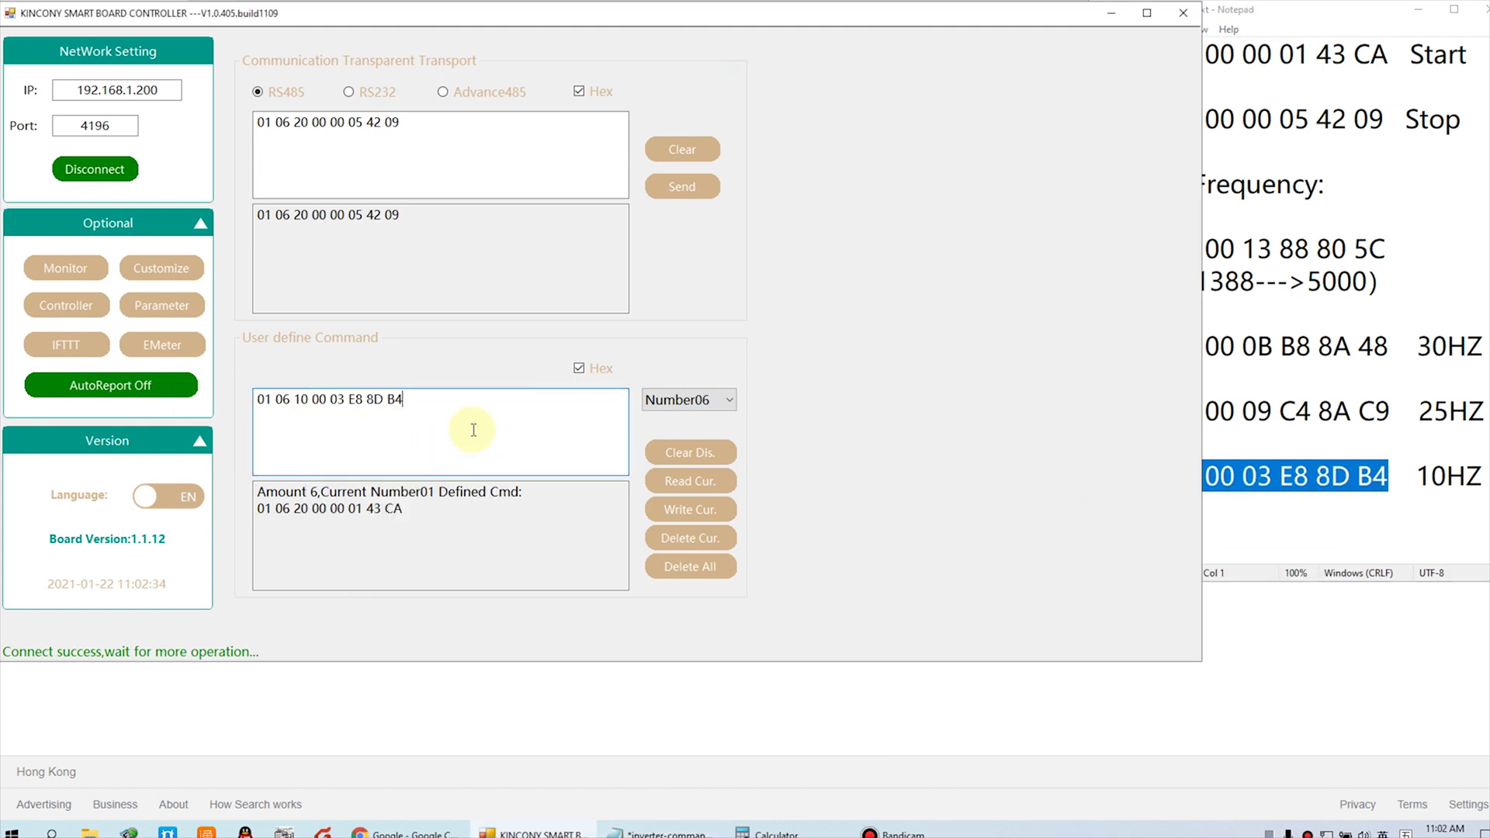
pyautogui.click(729, 512)
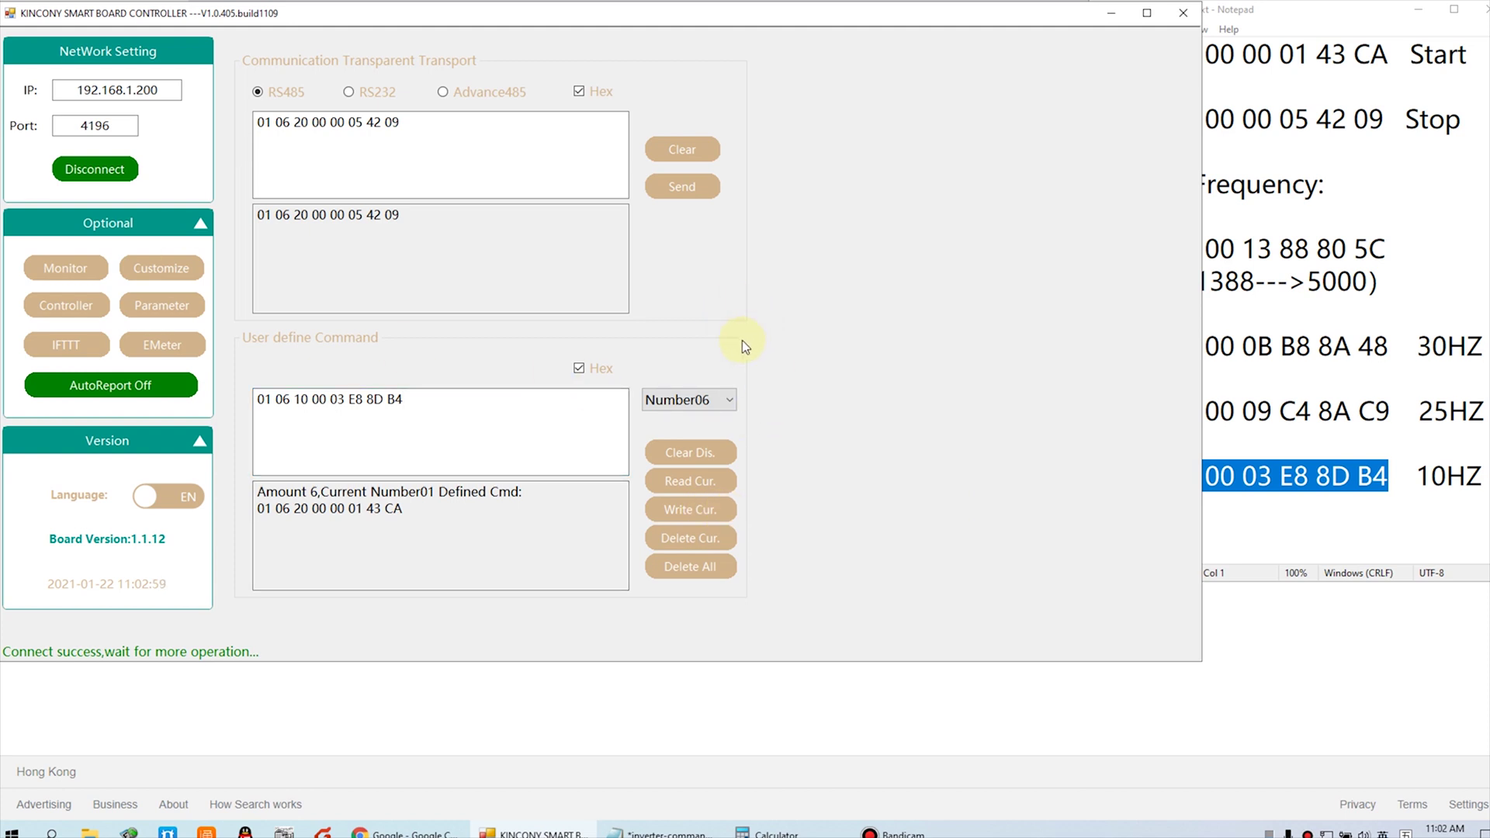
# - Go to the IFTTT configuration and open rule Number01 in the rule editor
pyautogui.click(69, 343)
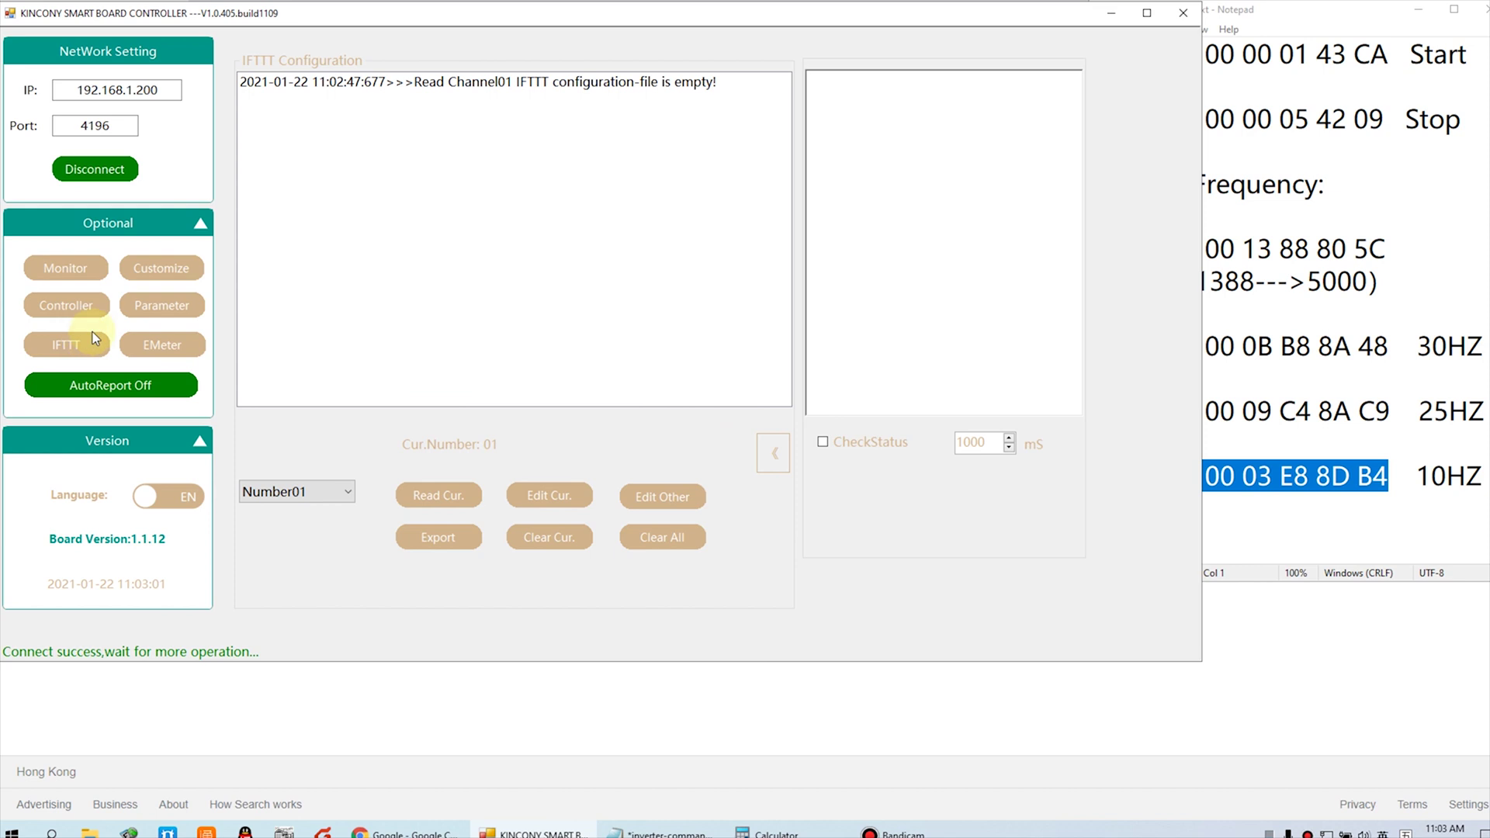
pyautogui.click(512, 85)
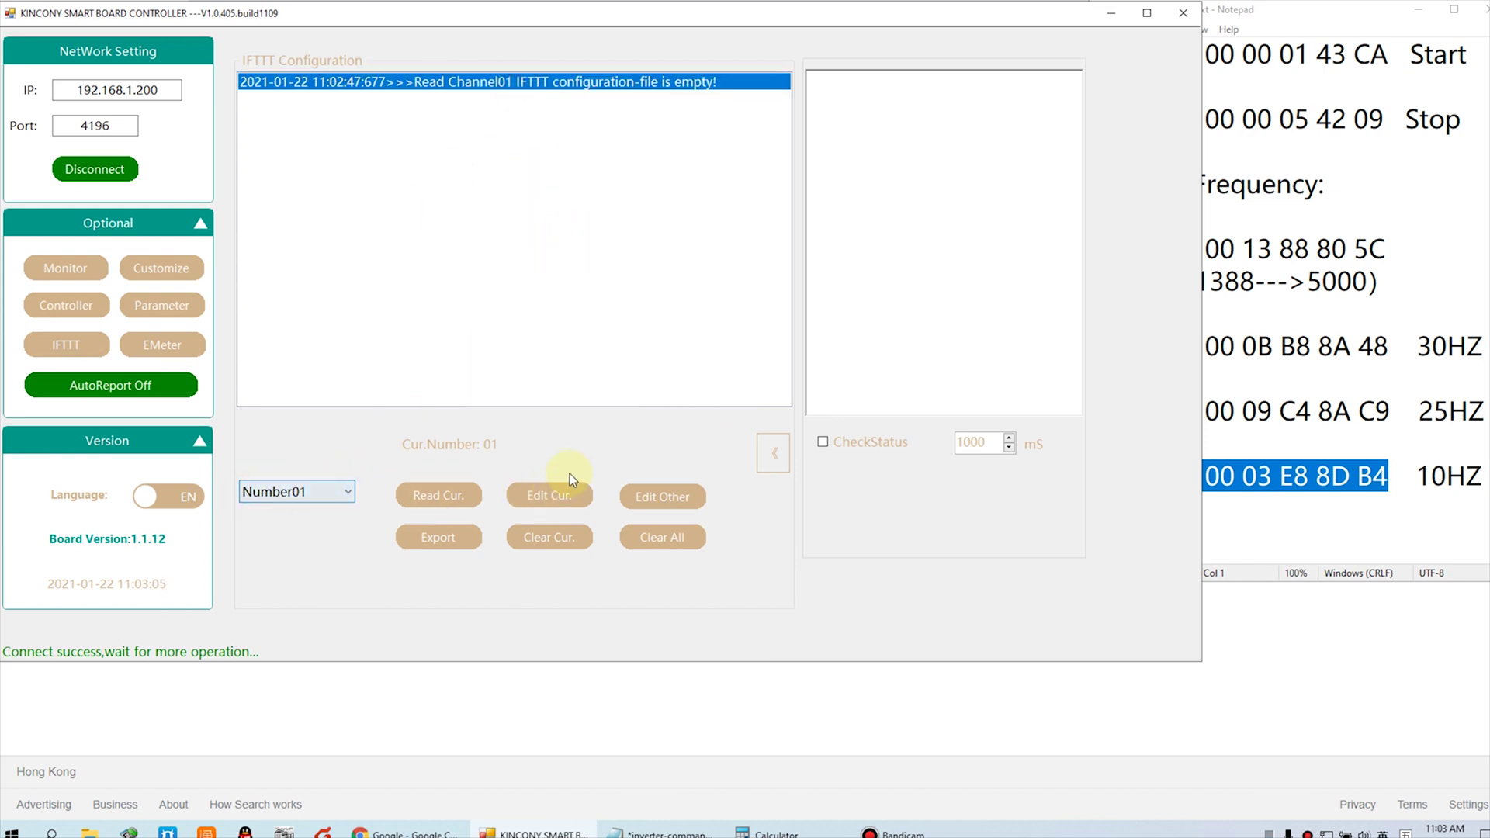
pyautogui.click(559, 505)
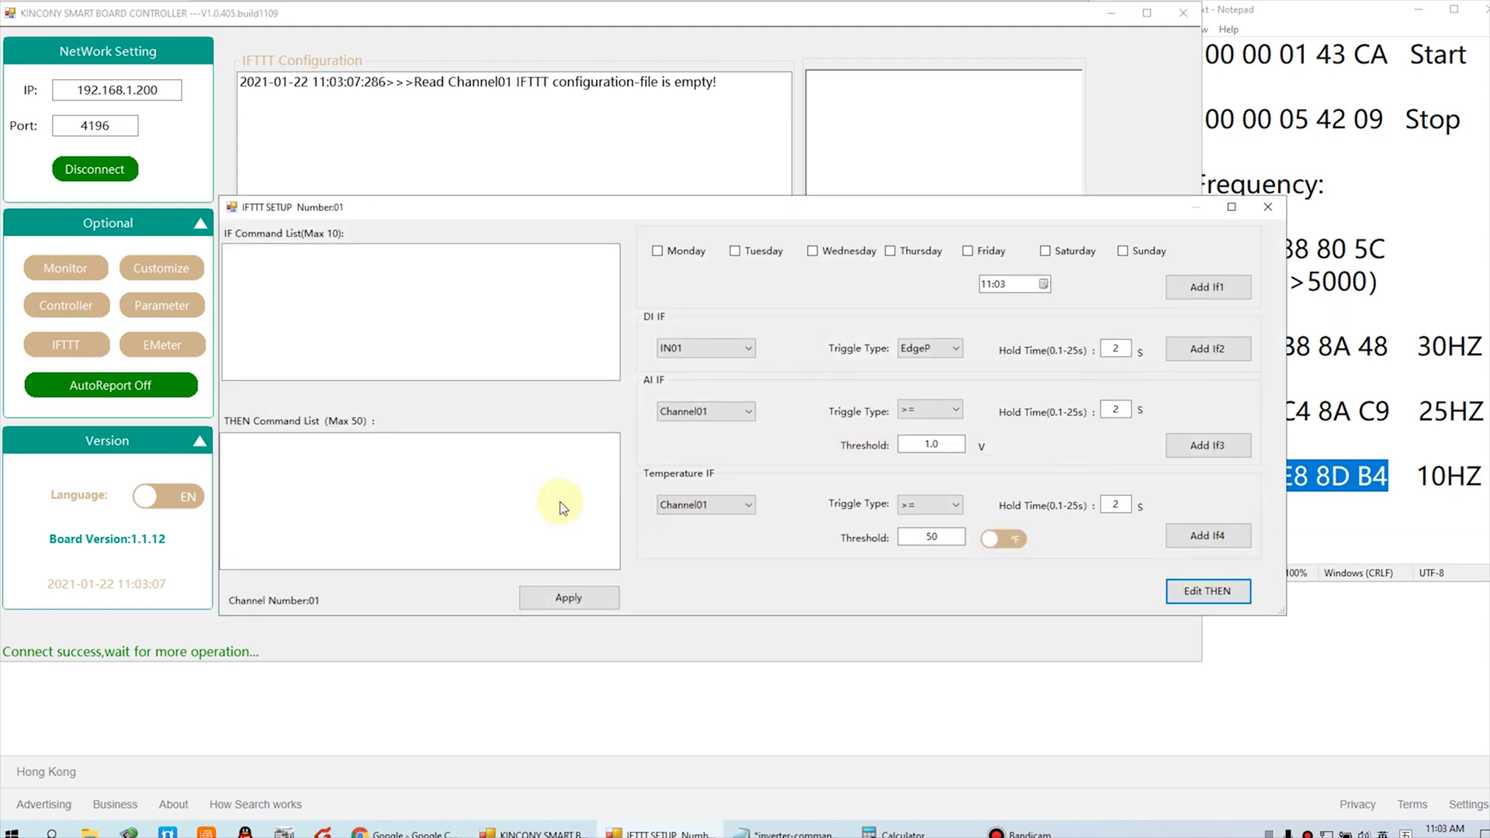
# - Add an IF condition on digital input IN01 with EdgeP trigger and 0.1 s hold time
pyautogui.click(692, 345)
pyautogui.click(699, 343)
pyautogui.click(923, 353)
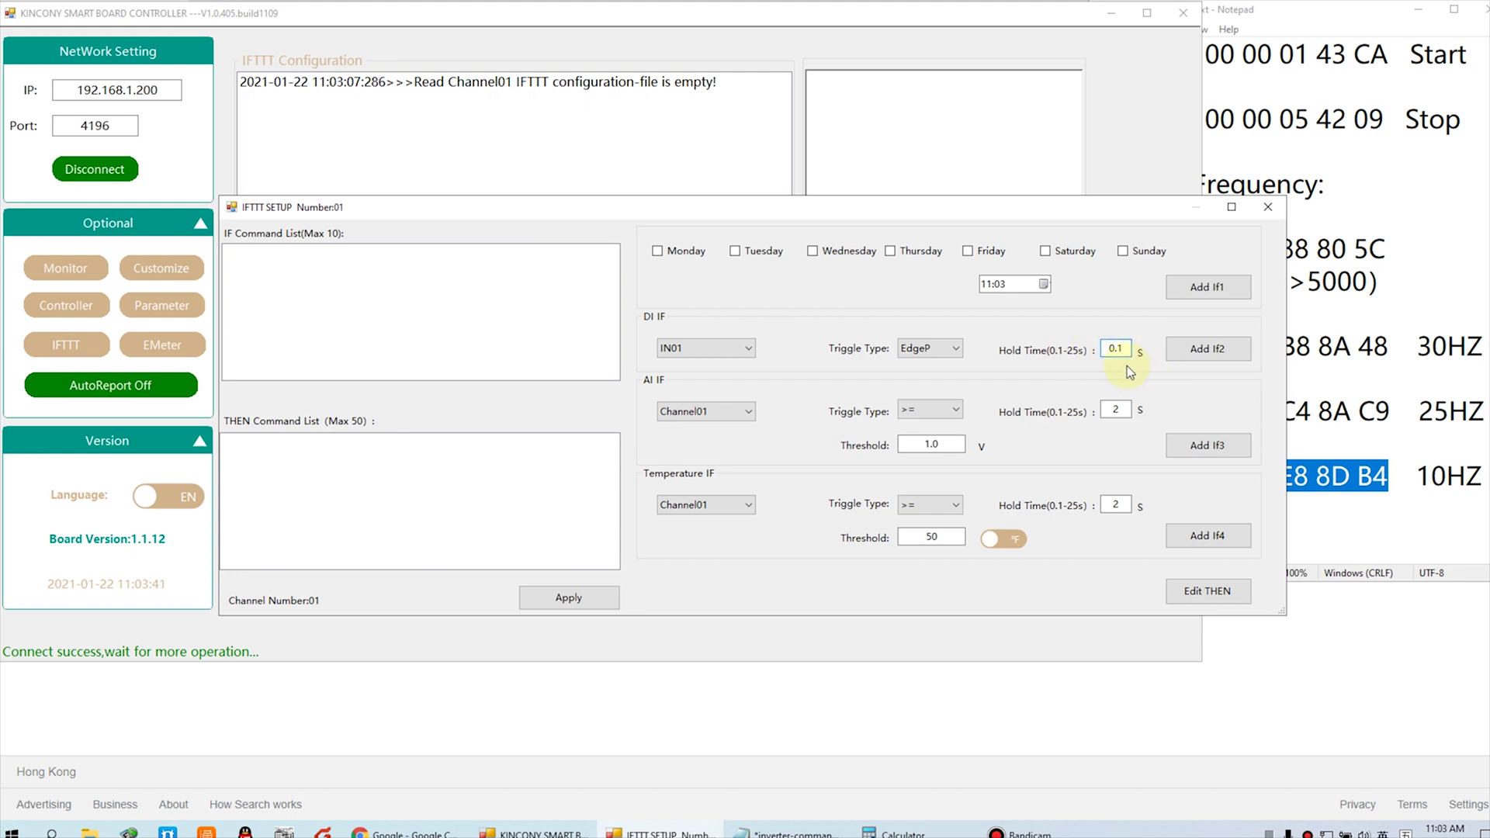
pyautogui.click(1237, 357)
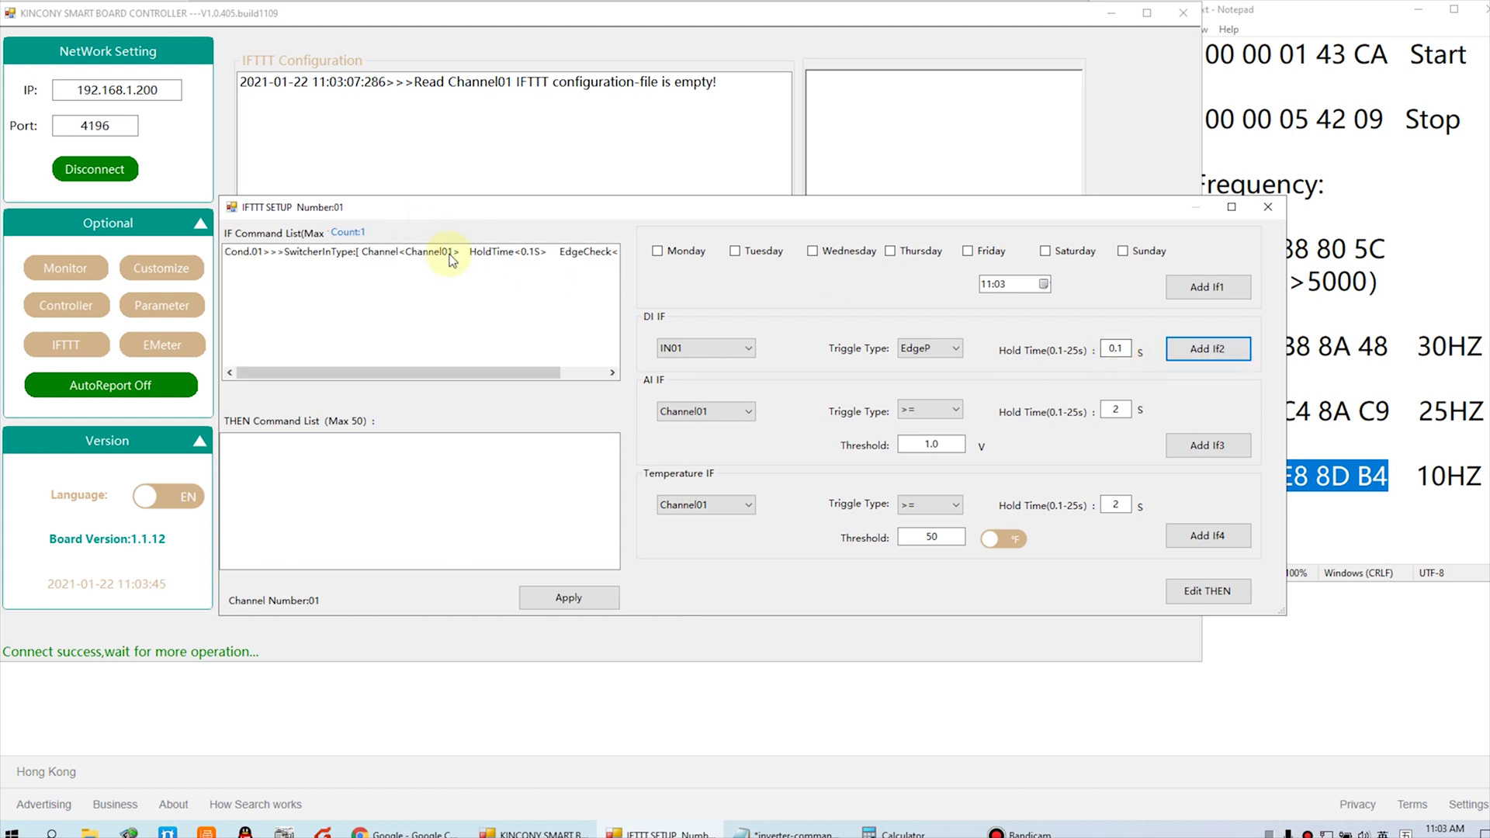
# - Add the RS485 user-defined command 01 action and apply rule Number01 to the board
pyautogui.click(1210, 593)
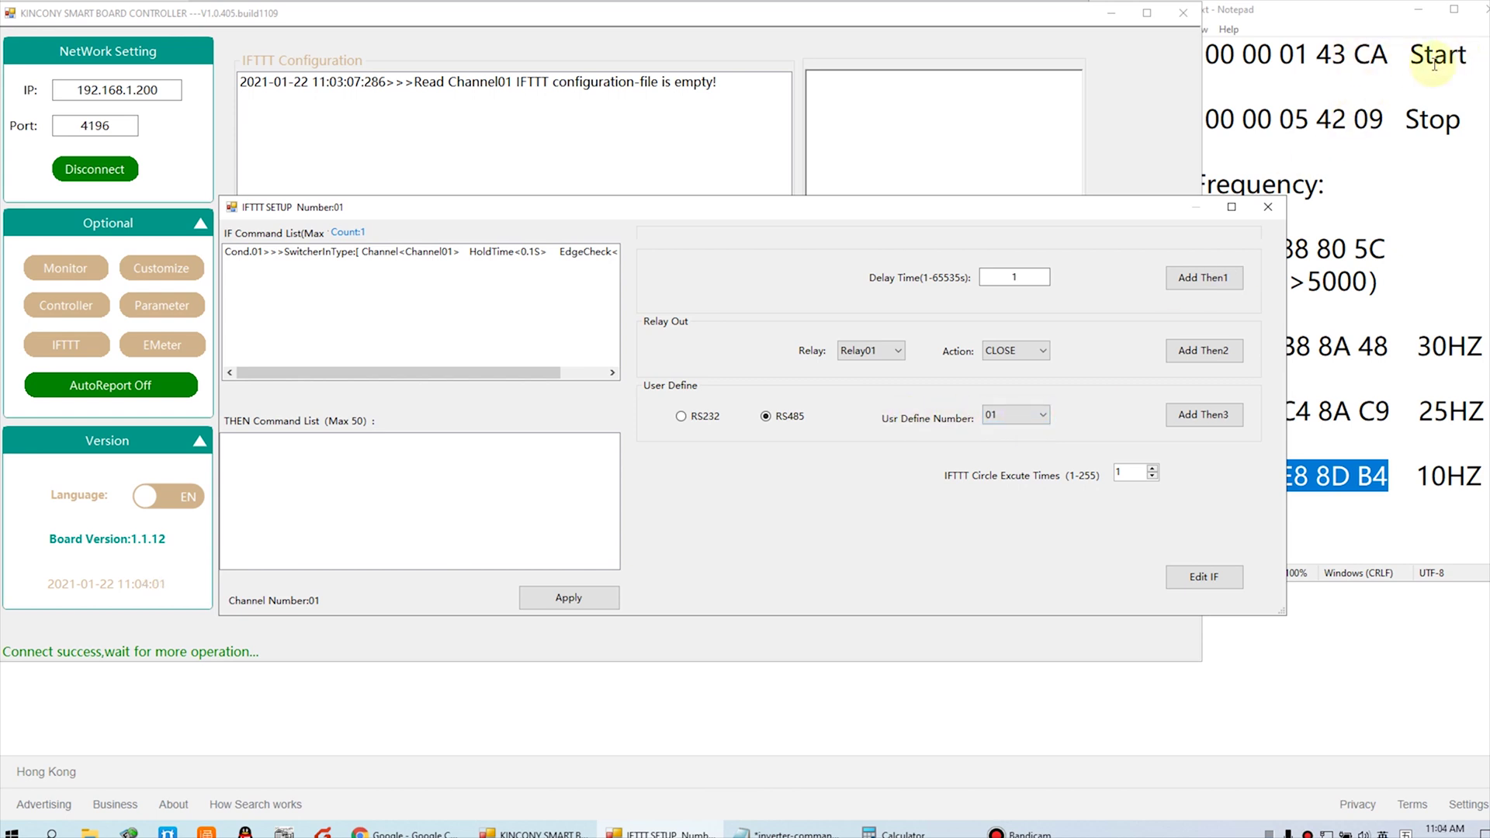
pyautogui.click(1220, 419)
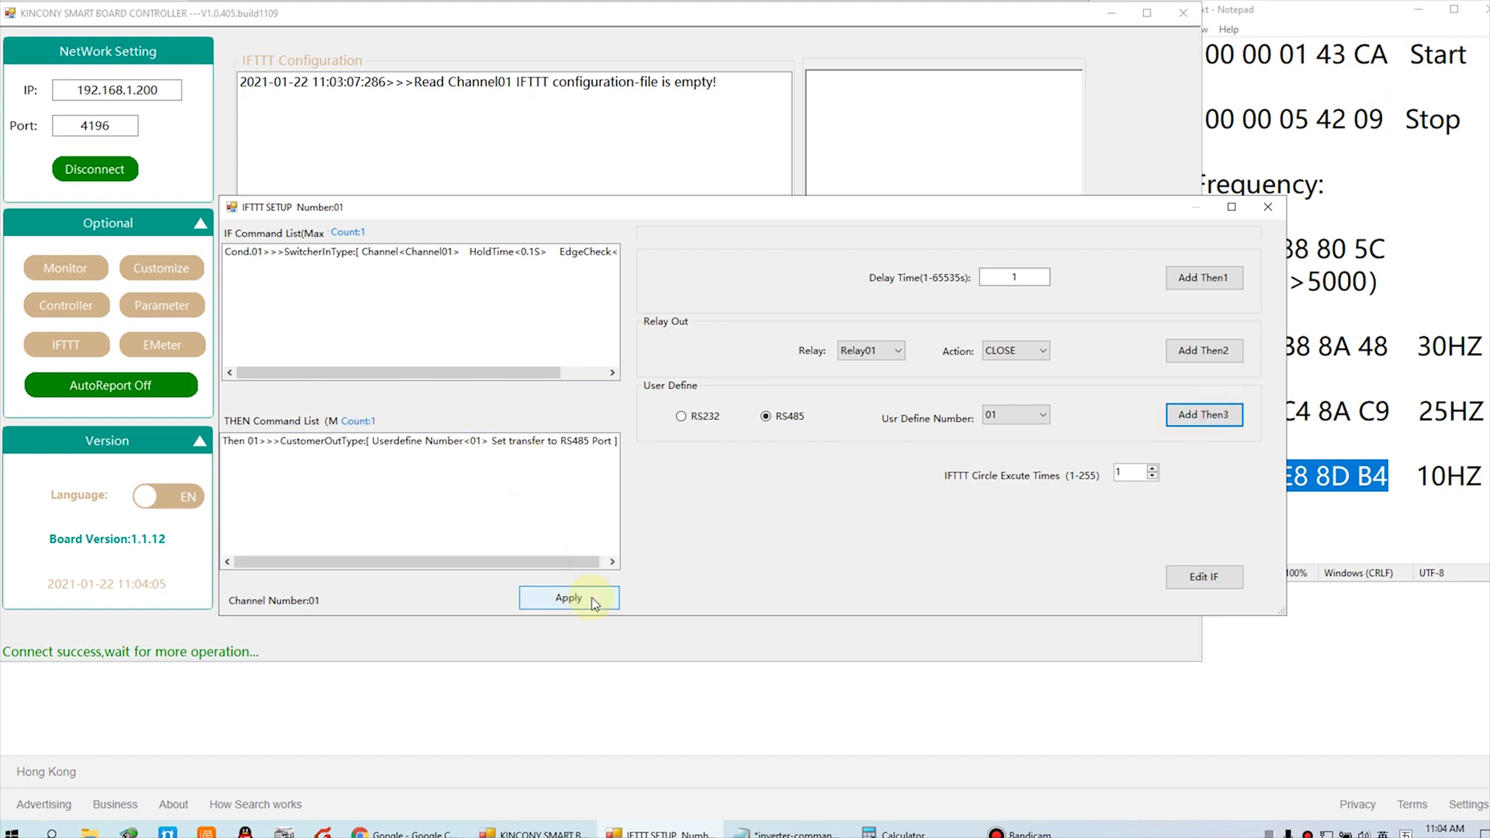
pyautogui.click(591, 597)
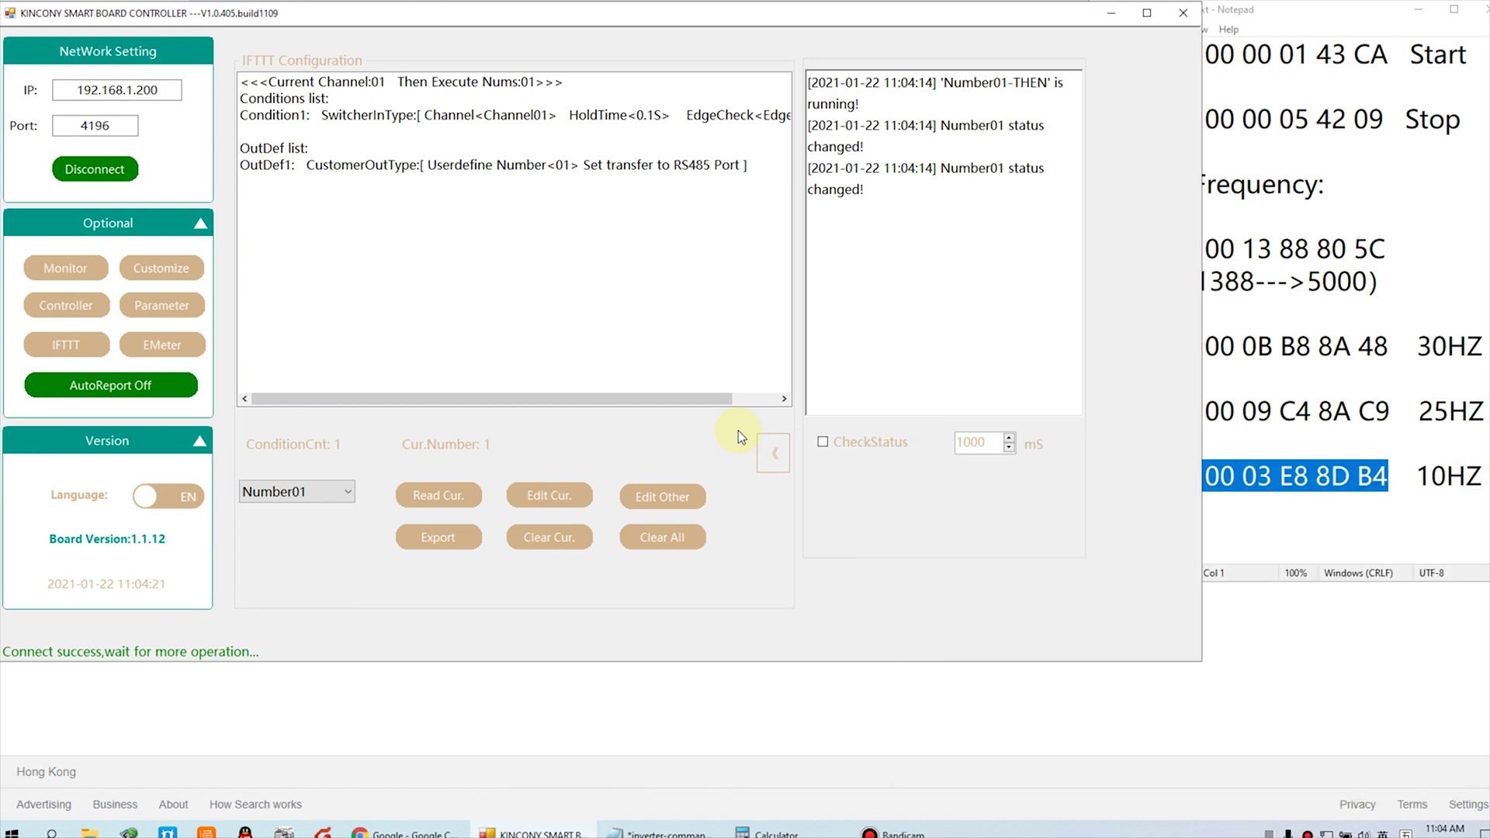
# - Select IFTTT rule Number02 and open it in the rule editor
pyautogui.click(1332, 381)
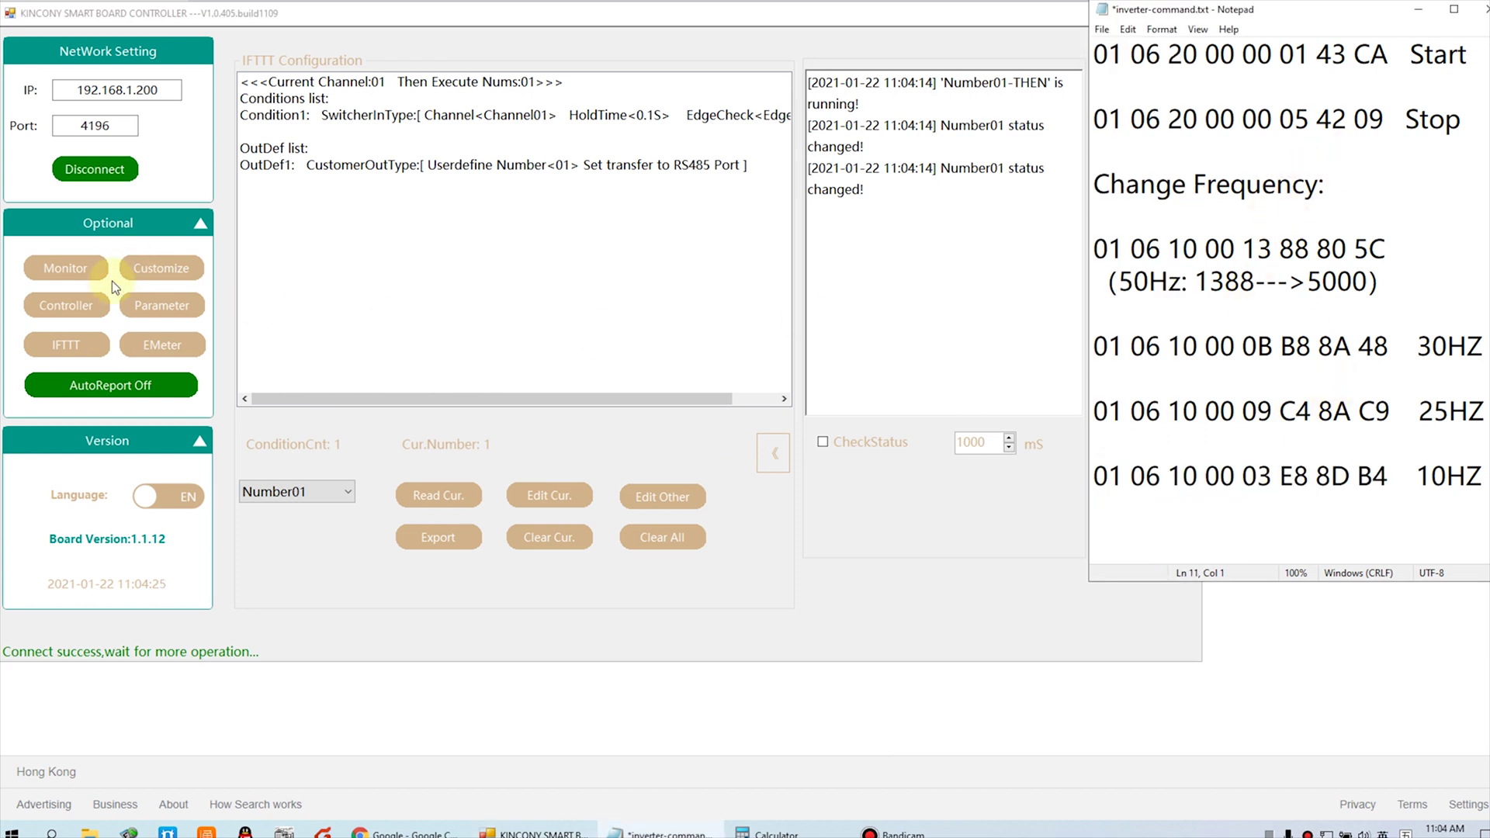
pyautogui.click(336, 500)
pyautogui.click(314, 31)
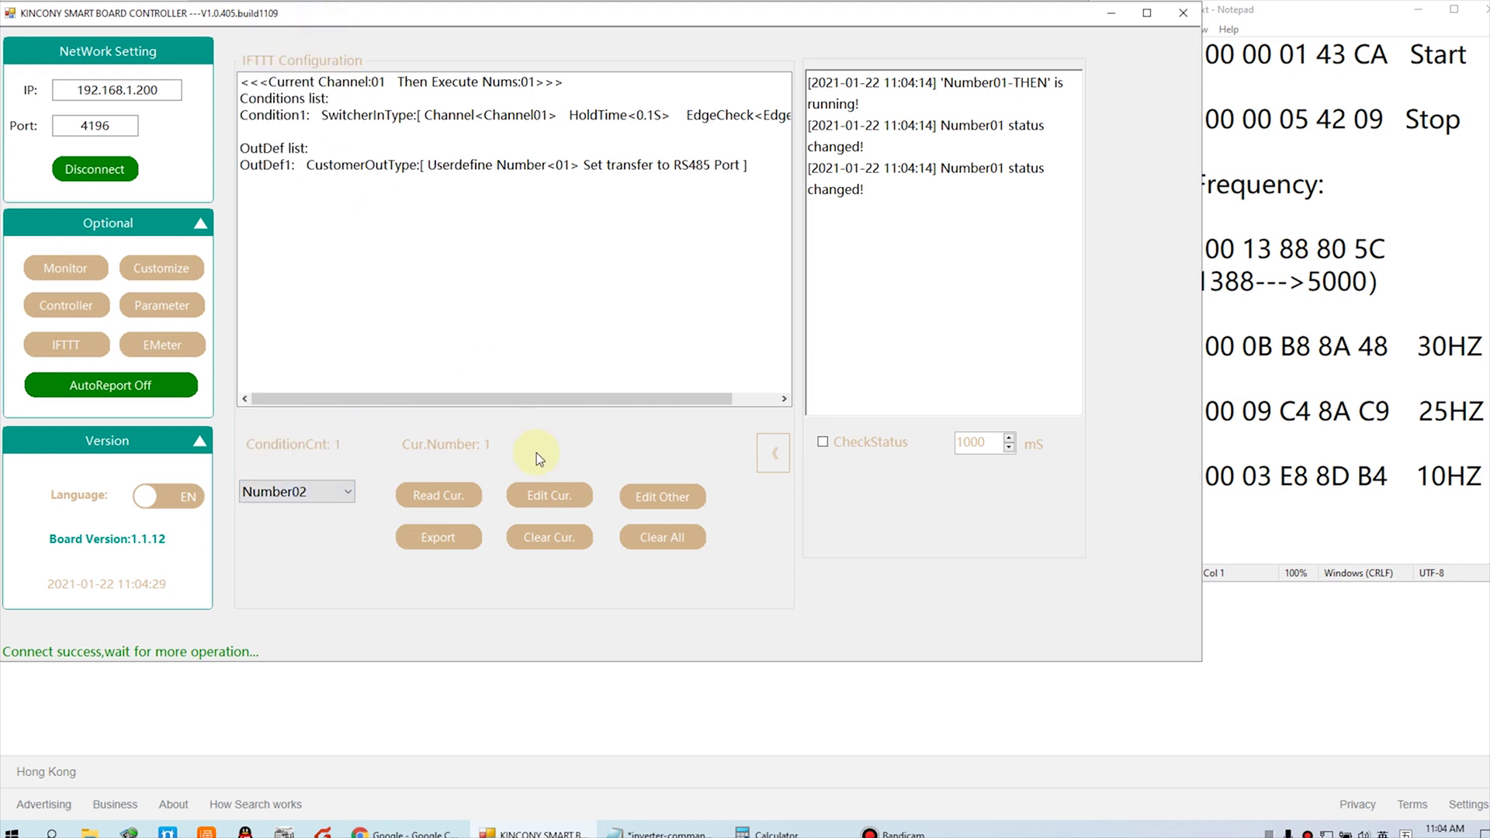
pyautogui.click(553, 496)
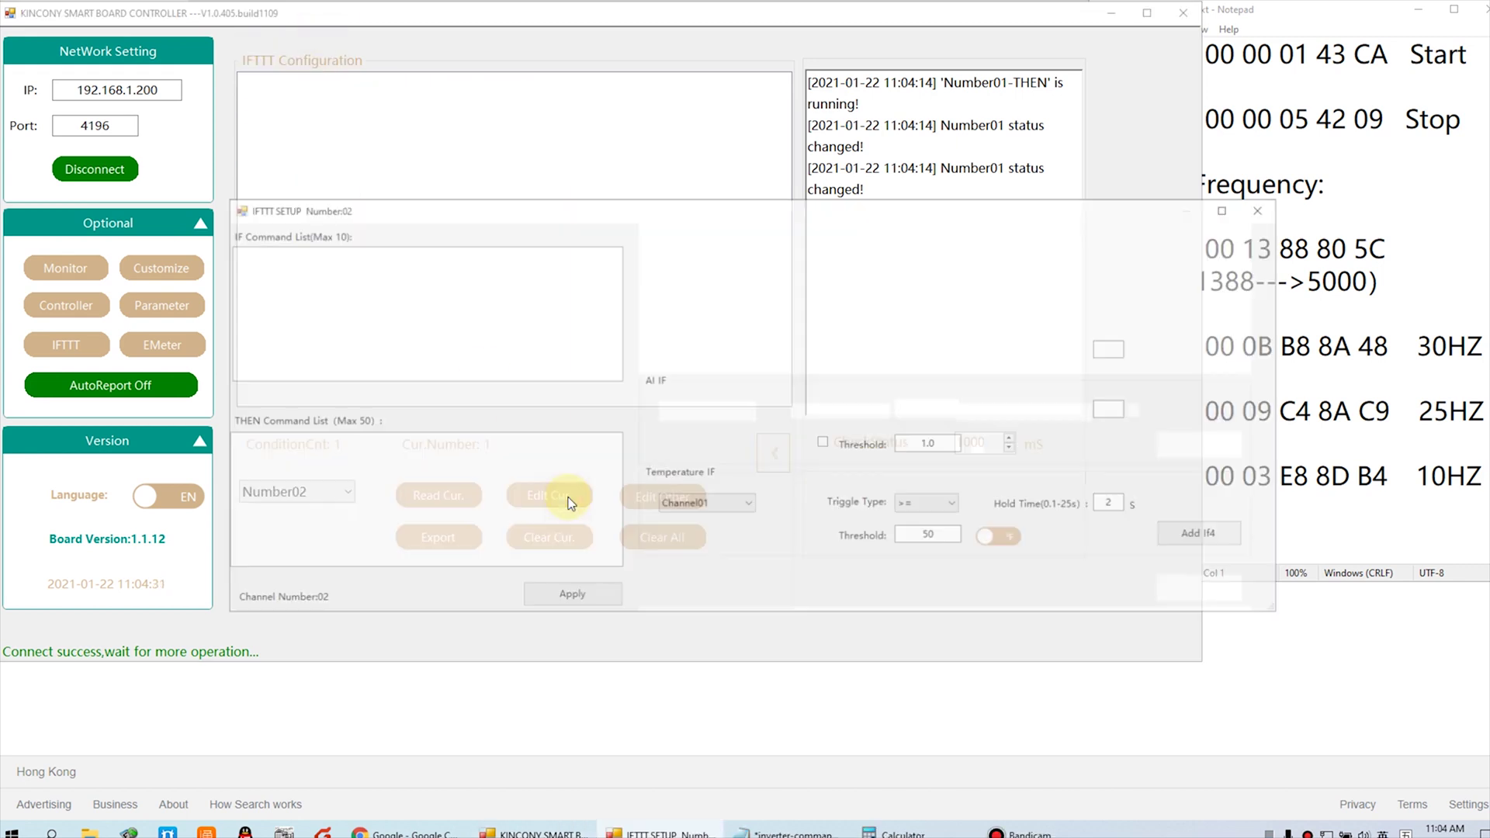
# - Add an IF condition on digital input IN02 with 0.1 s hold time
pyautogui.click(711, 346)
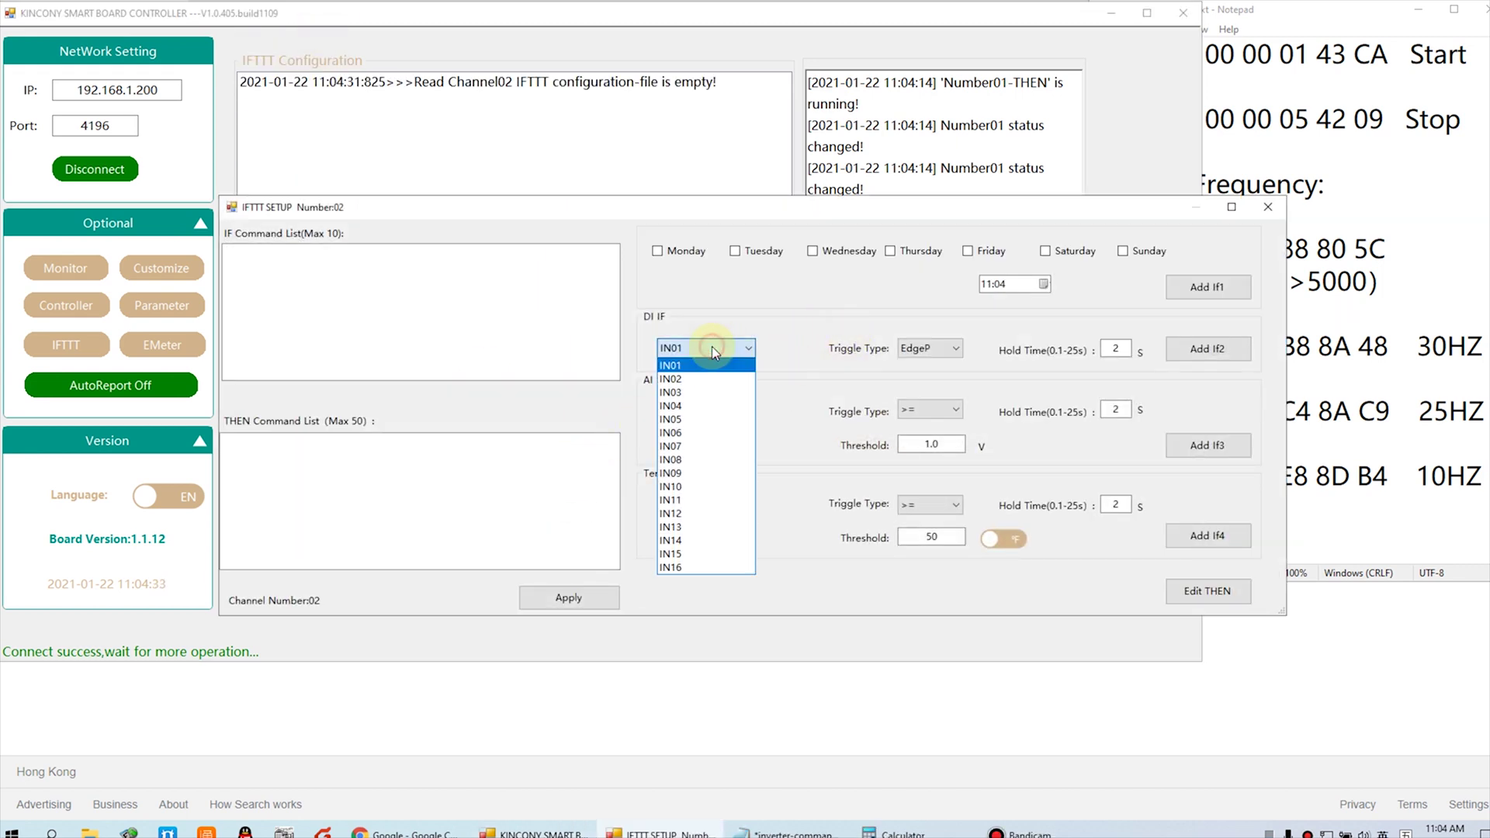
pyautogui.click(700, 379)
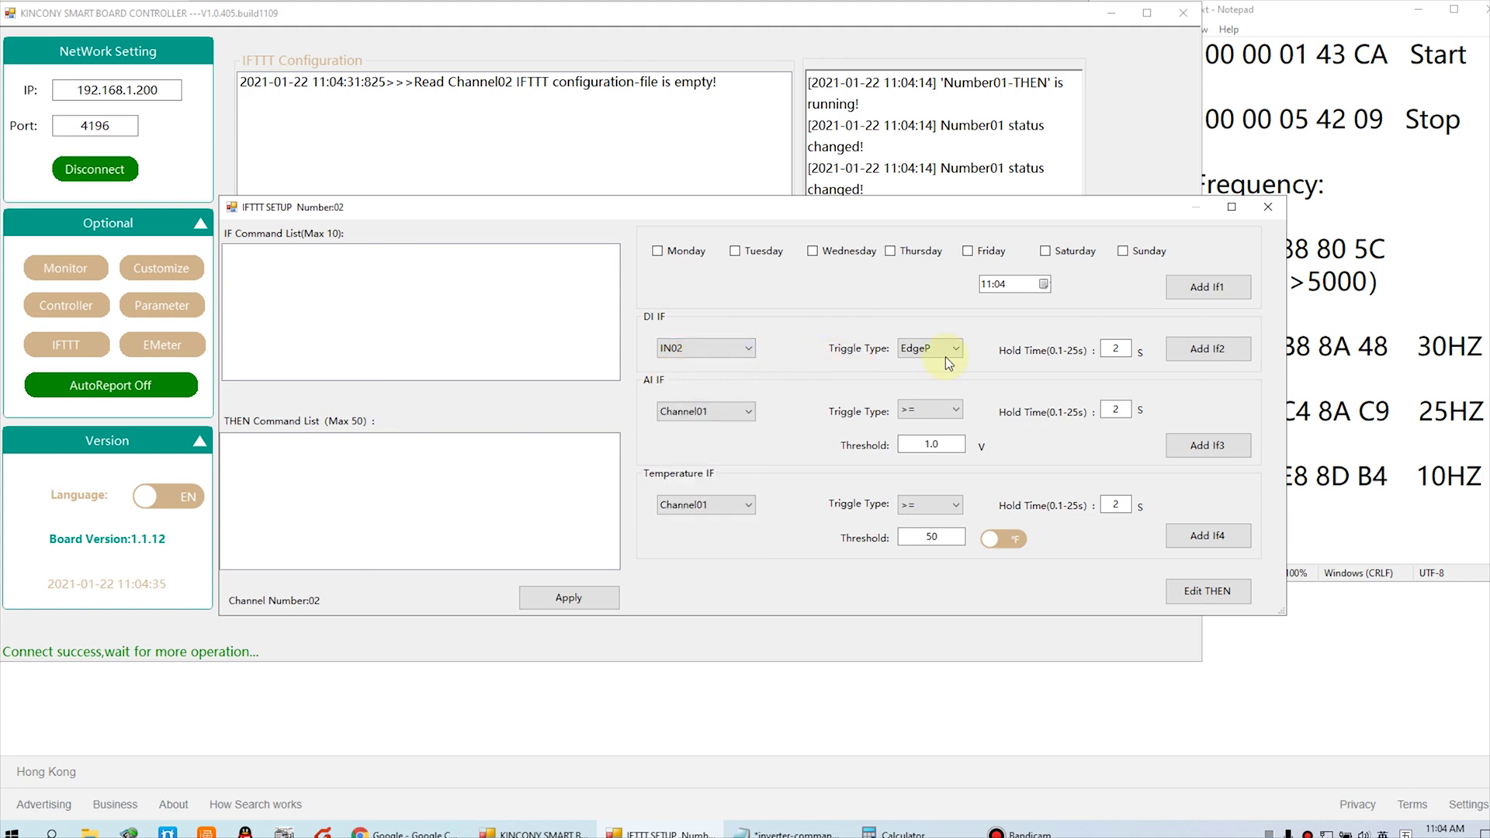
pyautogui.doubleClick(1115, 349)
pyautogui.click(1210, 350)
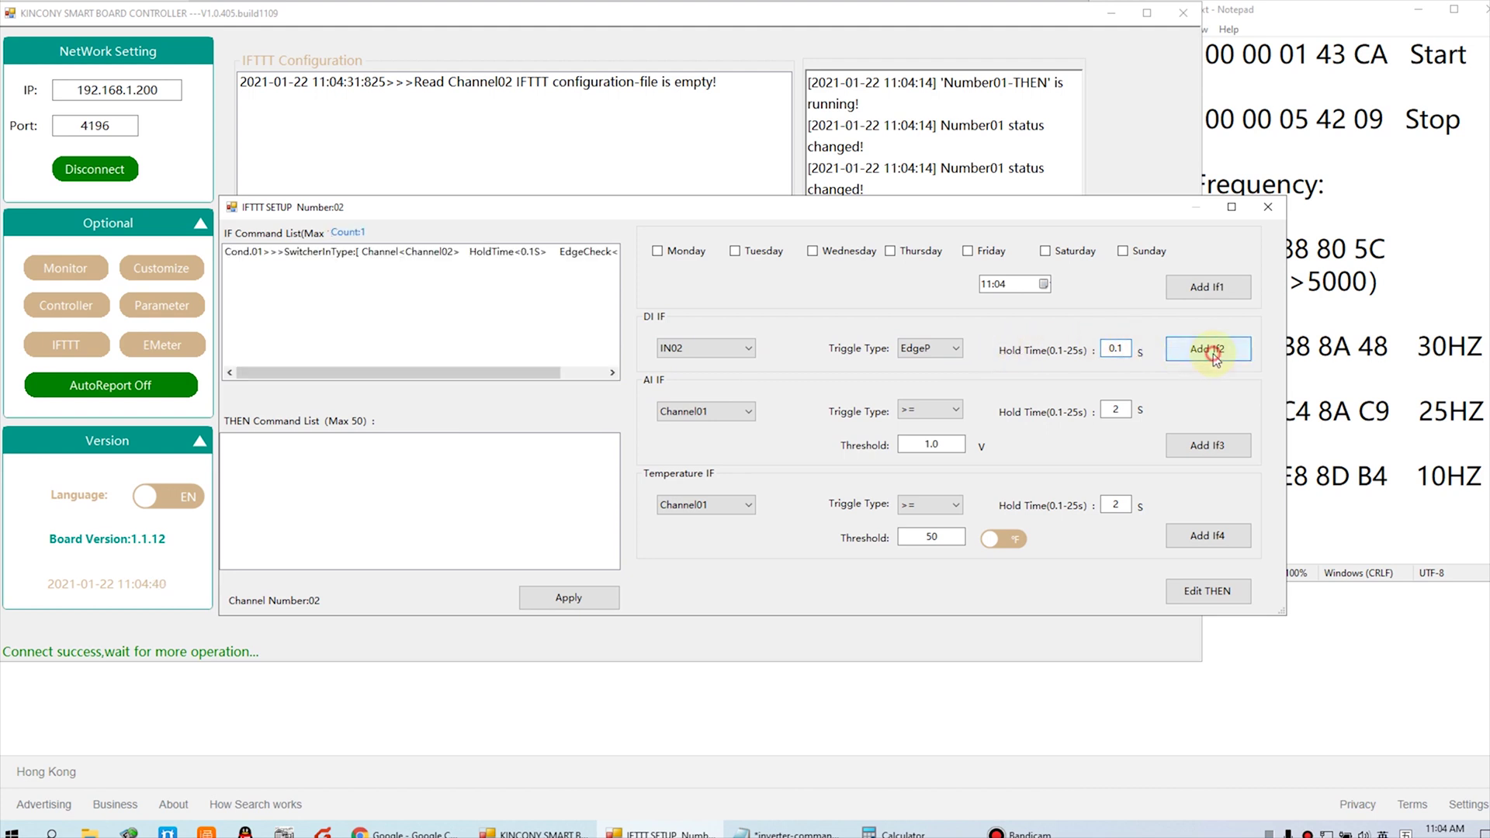
# - Add the RS485 user-defined command 02 action and apply rule Number02 to the board
pyautogui.click(1215, 593)
pyautogui.click(788, 423)
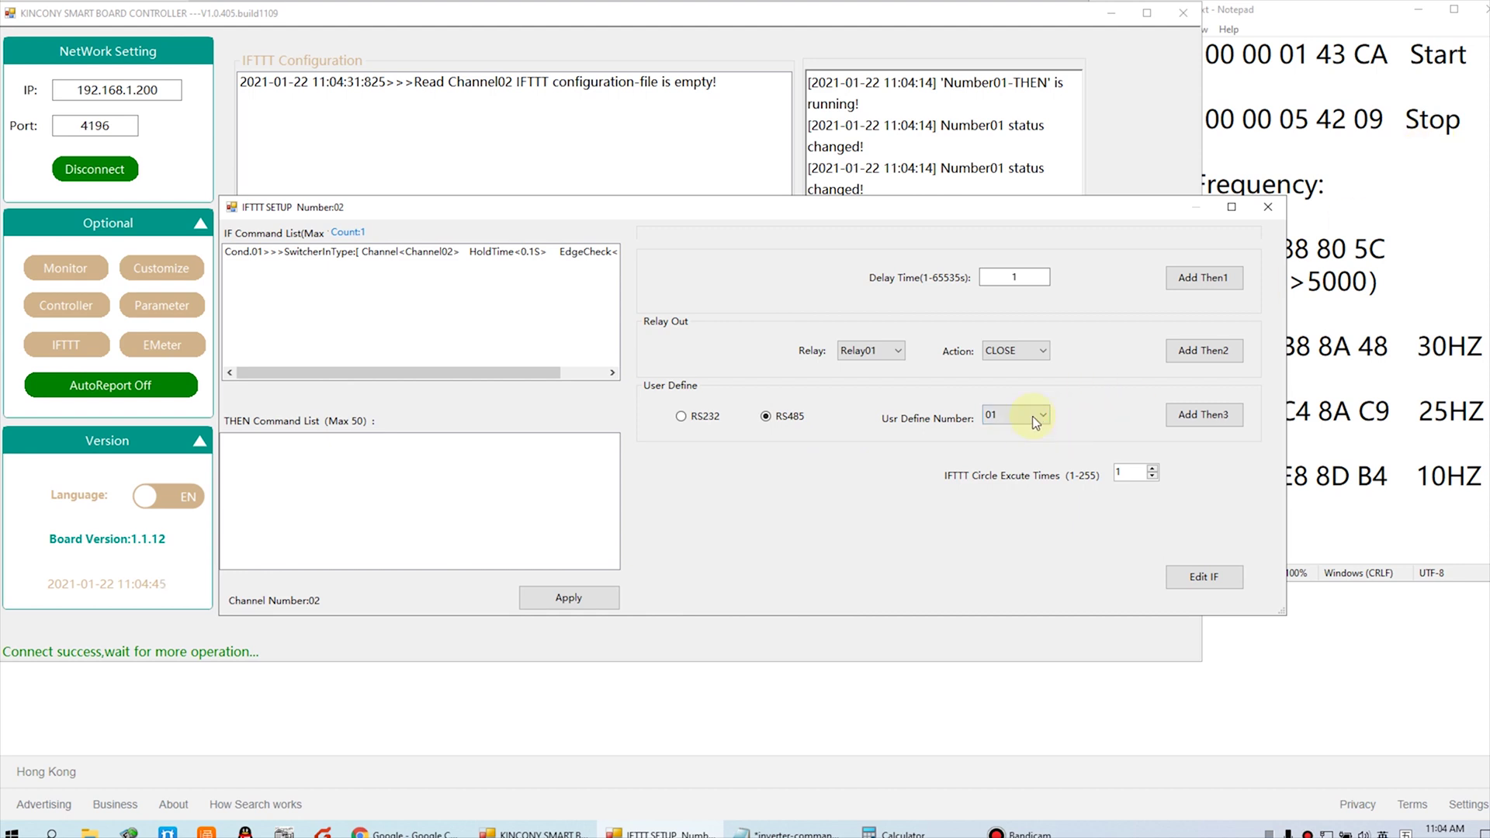
pyautogui.click(1039, 418)
pyautogui.click(1009, 445)
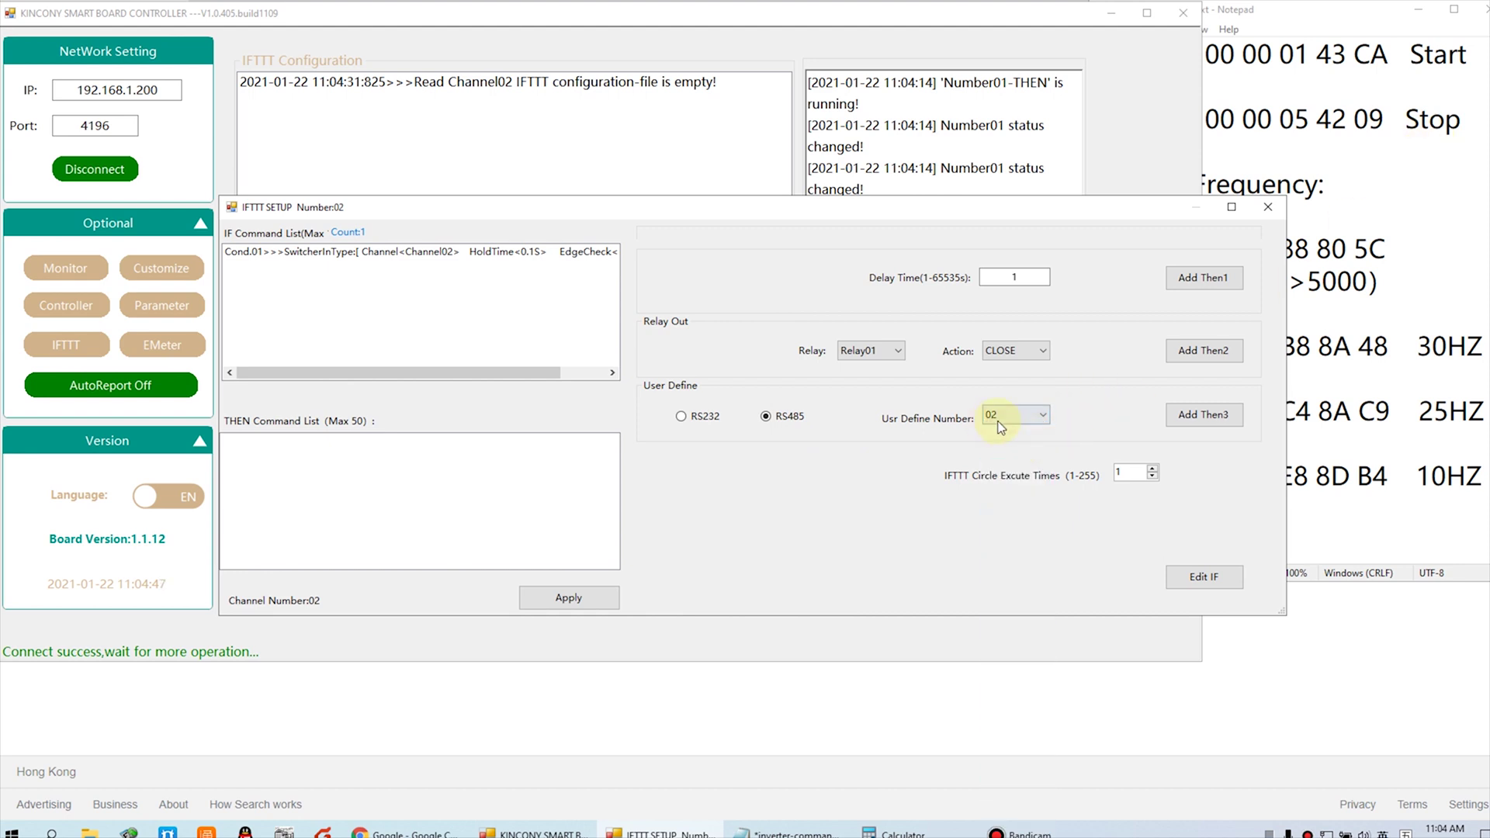
pyautogui.click(1233, 419)
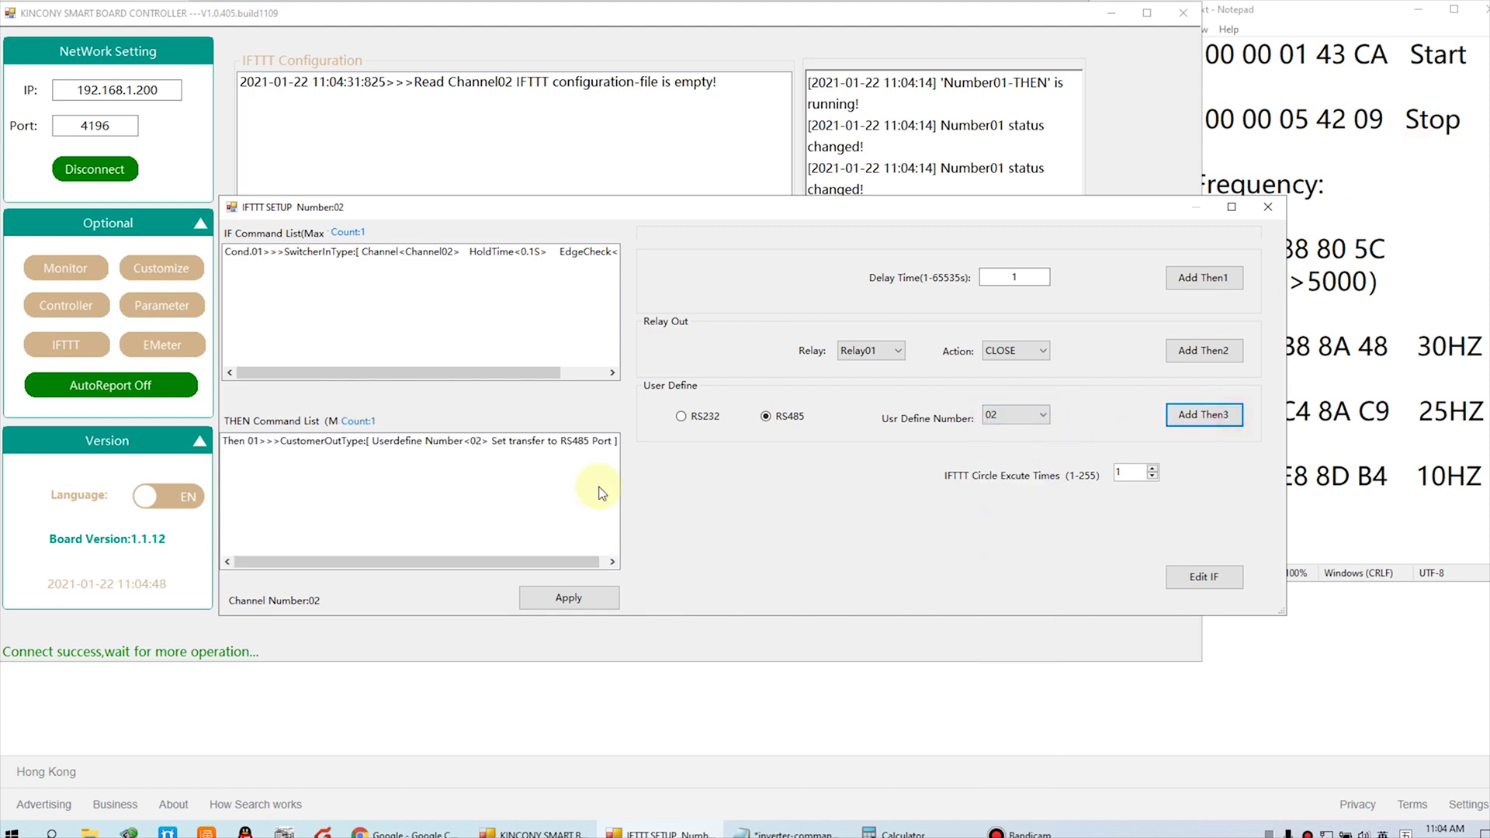
pyautogui.click(603, 599)
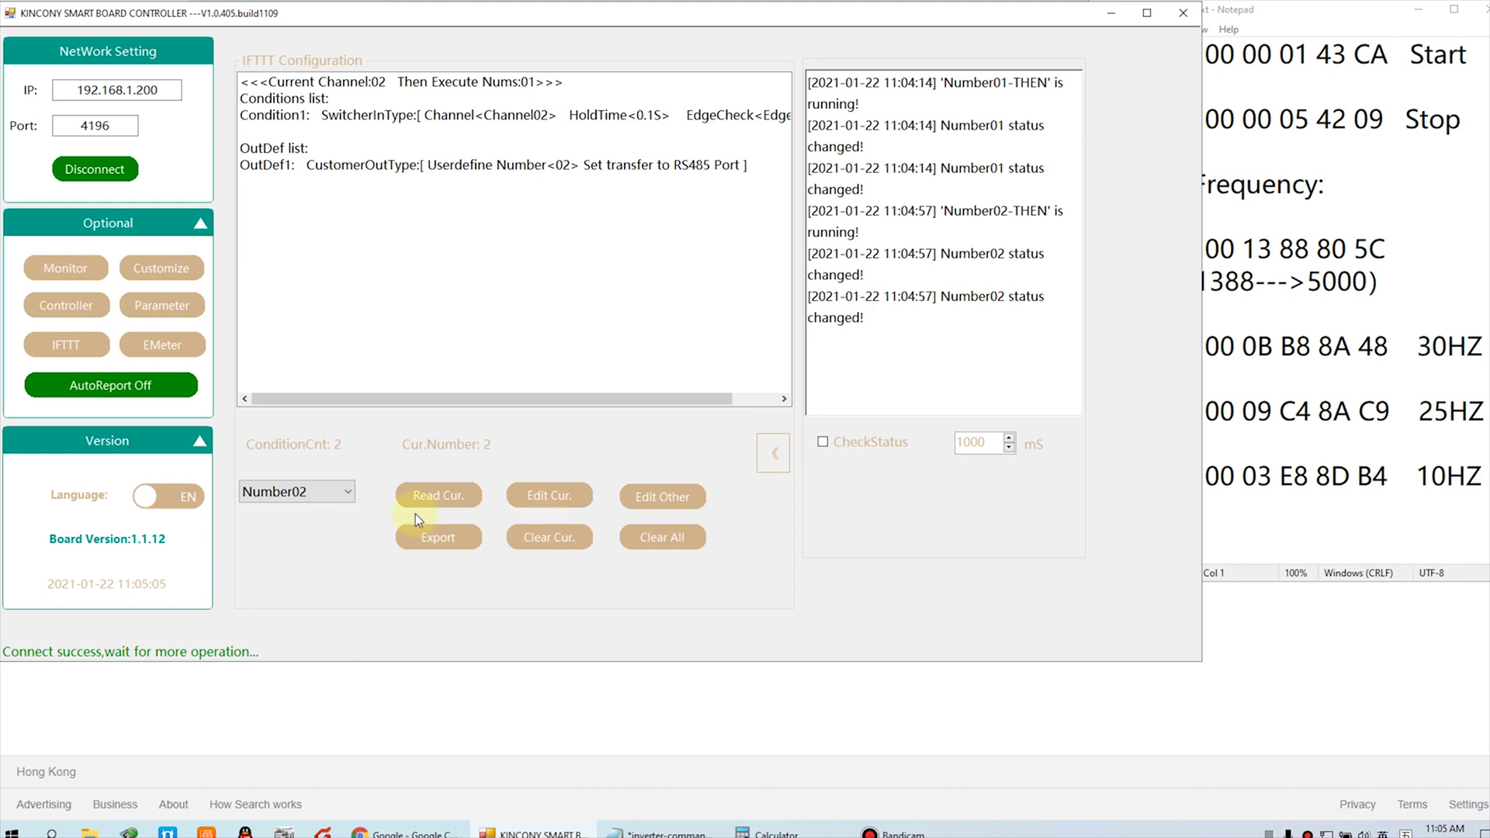
pyautogui.click(349, 495)
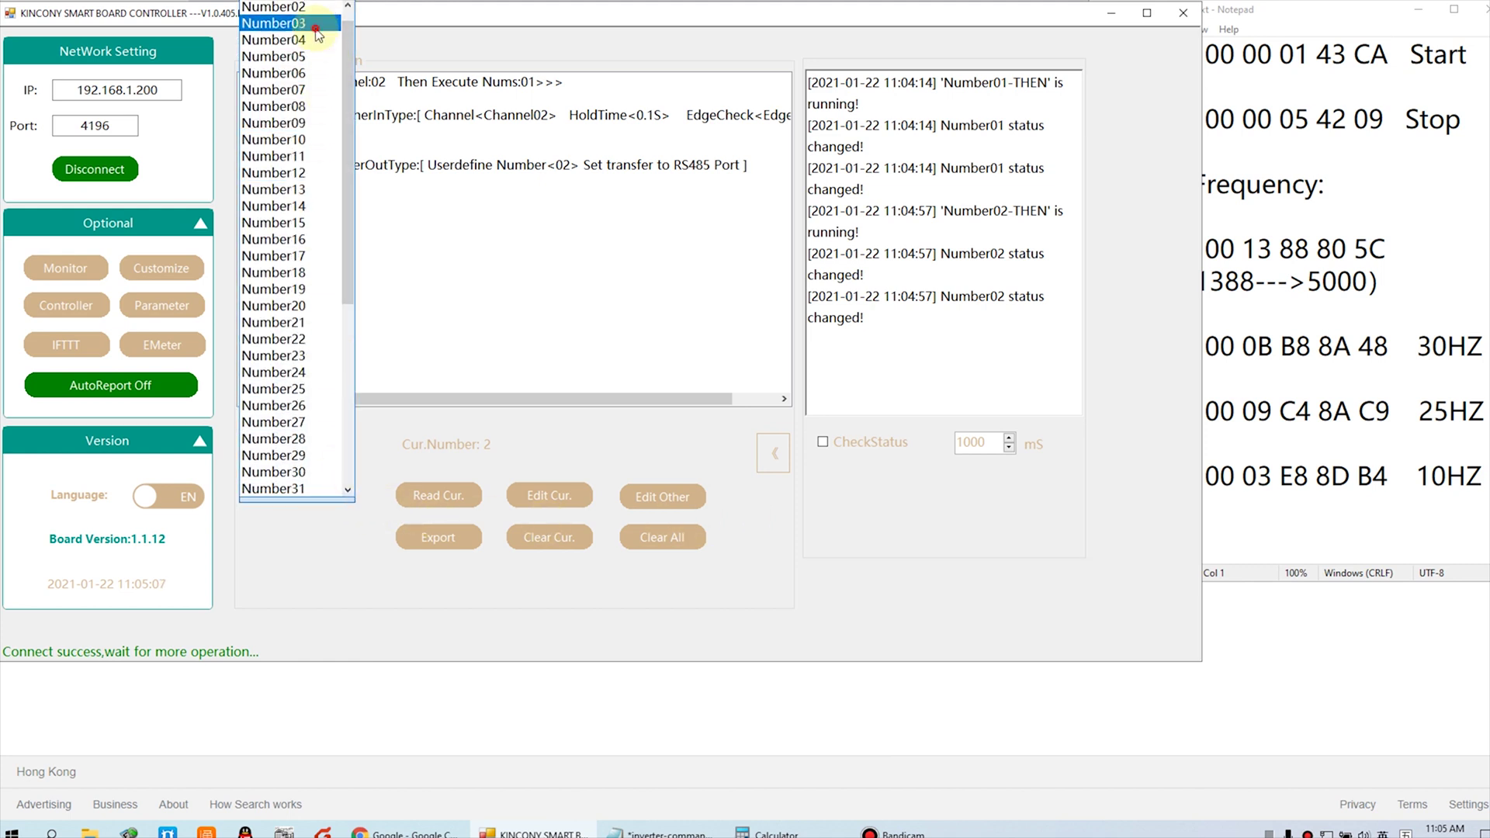
# - Open rule Number03 and add an IF condition on input IN03 held 0.1 s
pyautogui.click(287, 40)
pyautogui.click(567, 496)
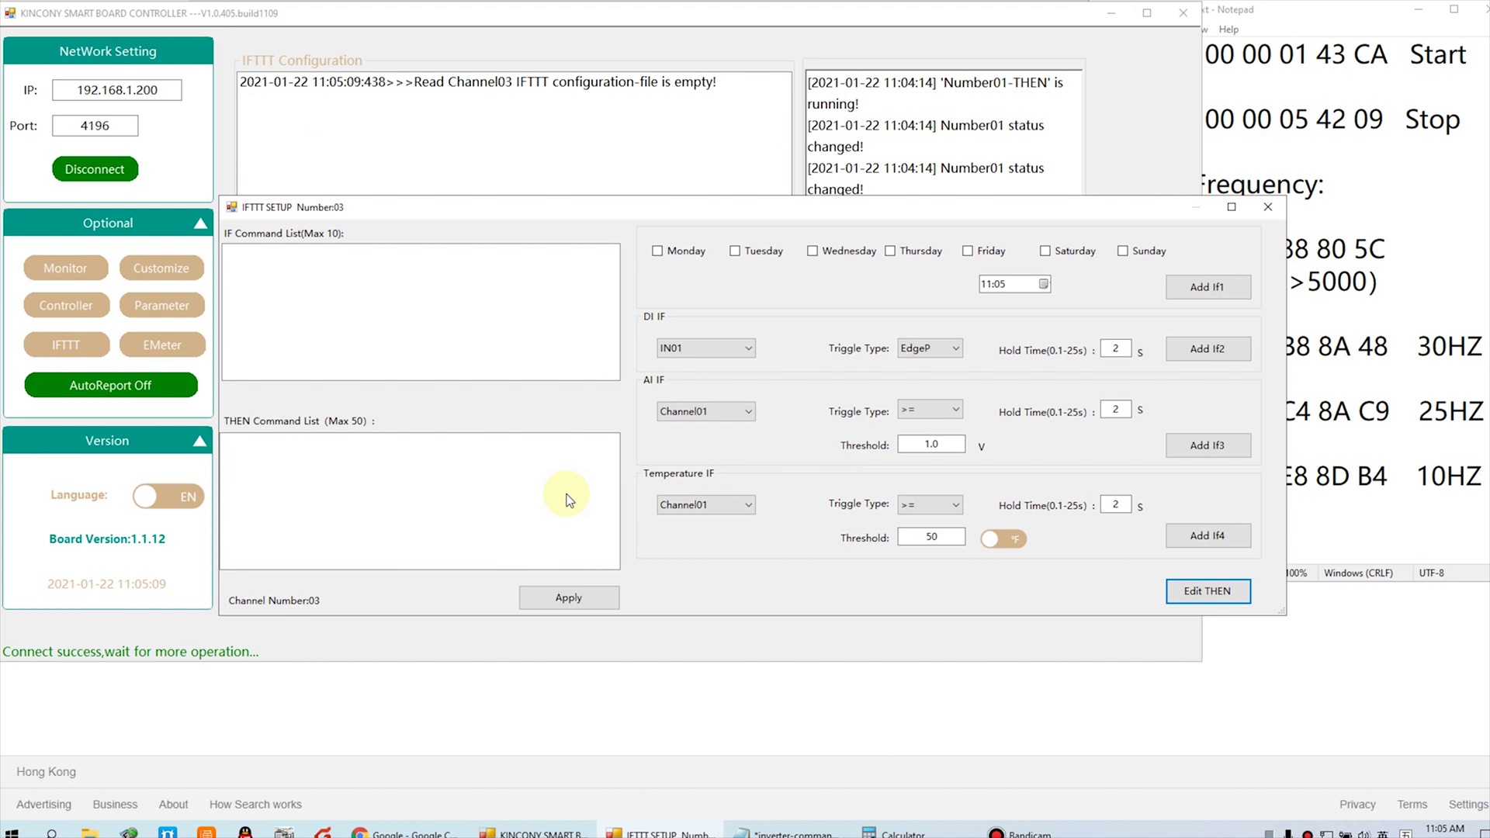
pyautogui.click(743, 349)
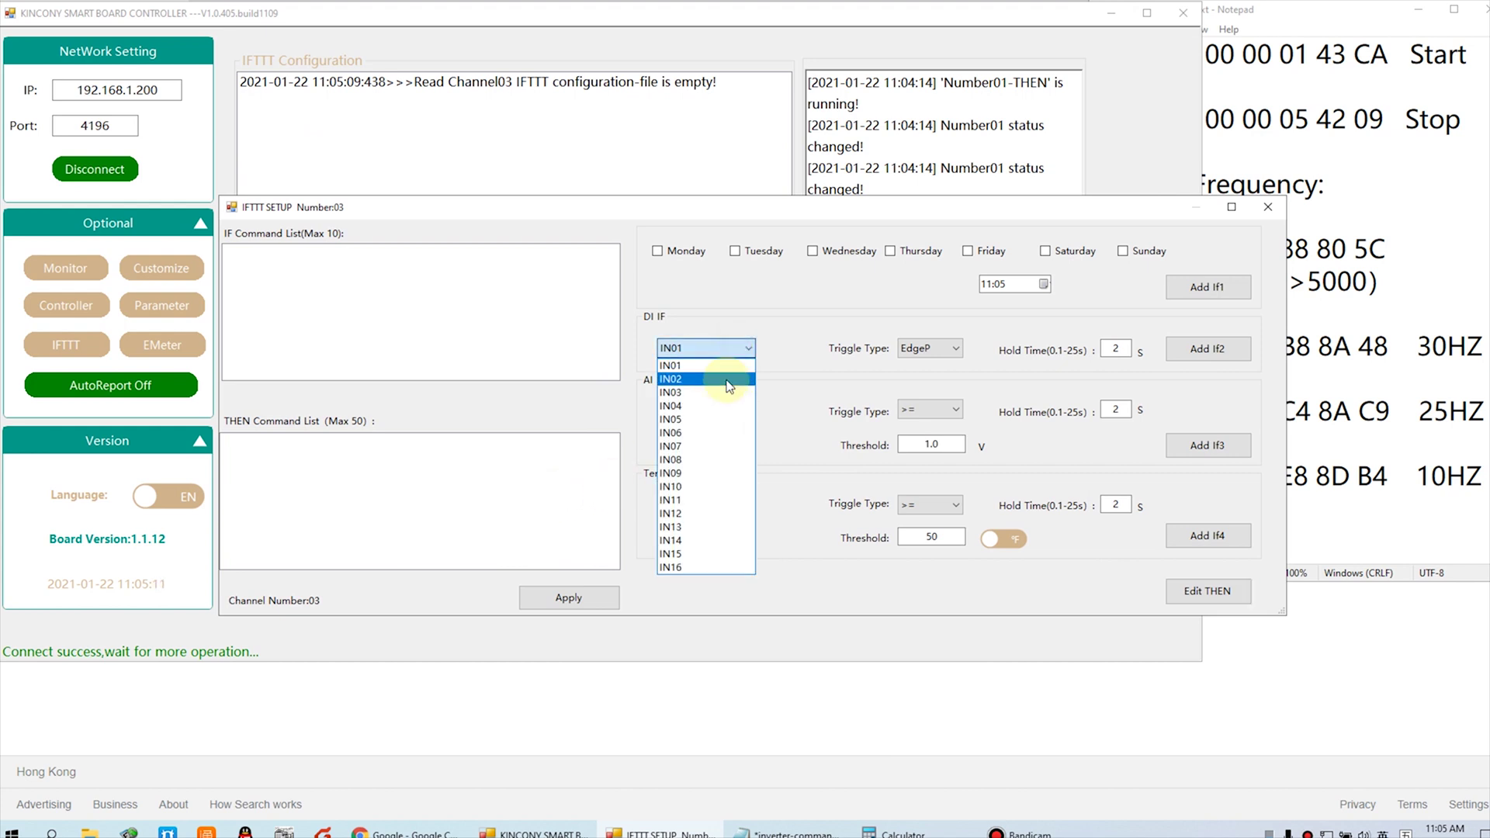
pyautogui.click(712, 387)
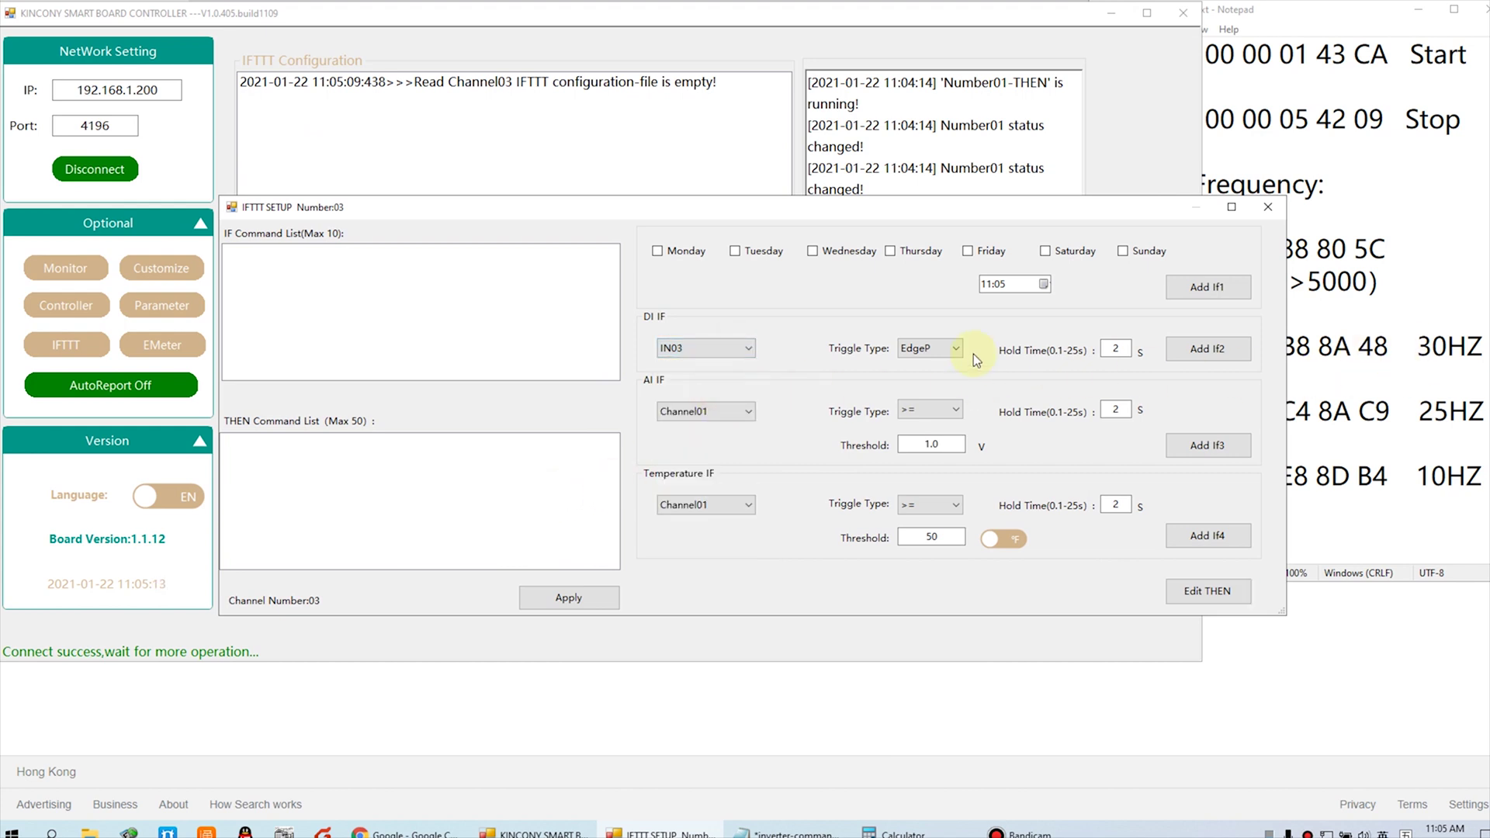
pyautogui.doubleClick(1125, 346)
pyautogui.click(1210, 349)
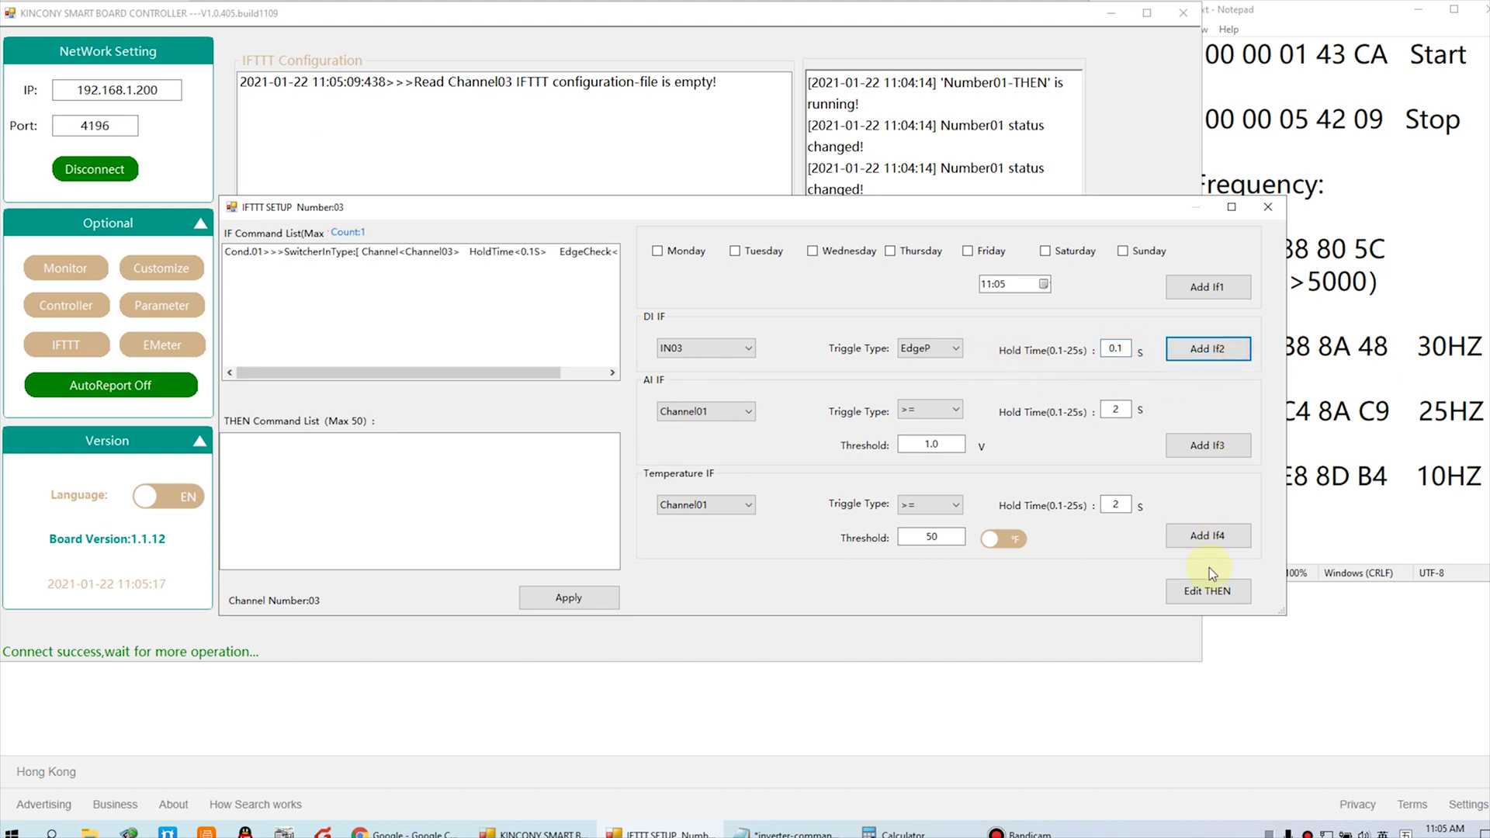
# - Add the RS485 user-defined command 03 action and apply rule Number03 to the board
pyautogui.click(1212, 593)
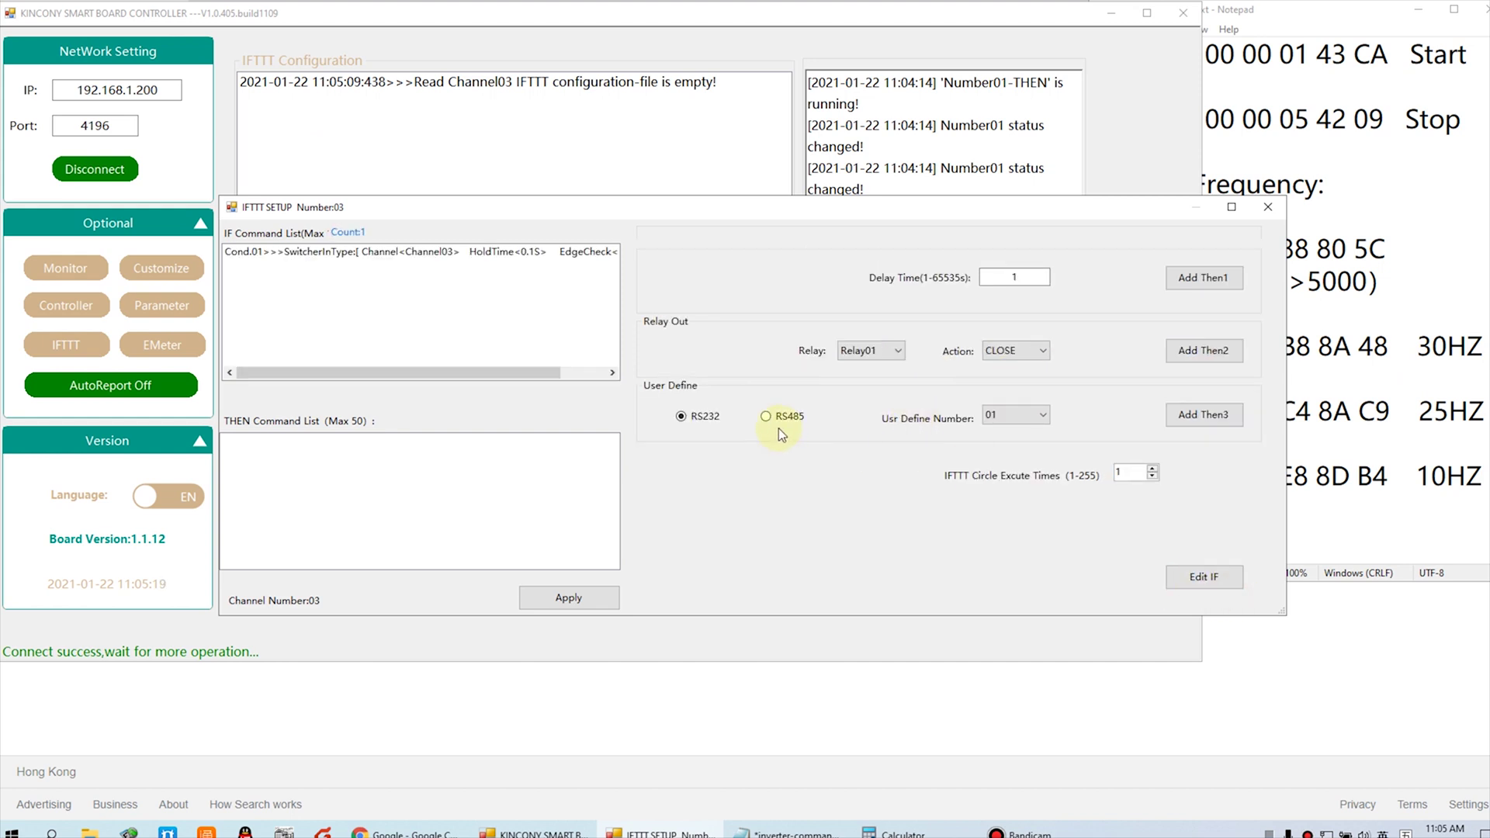
pyautogui.click(1036, 415)
pyautogui.click(1021, 460)
pyautogui.click(1202, 414)
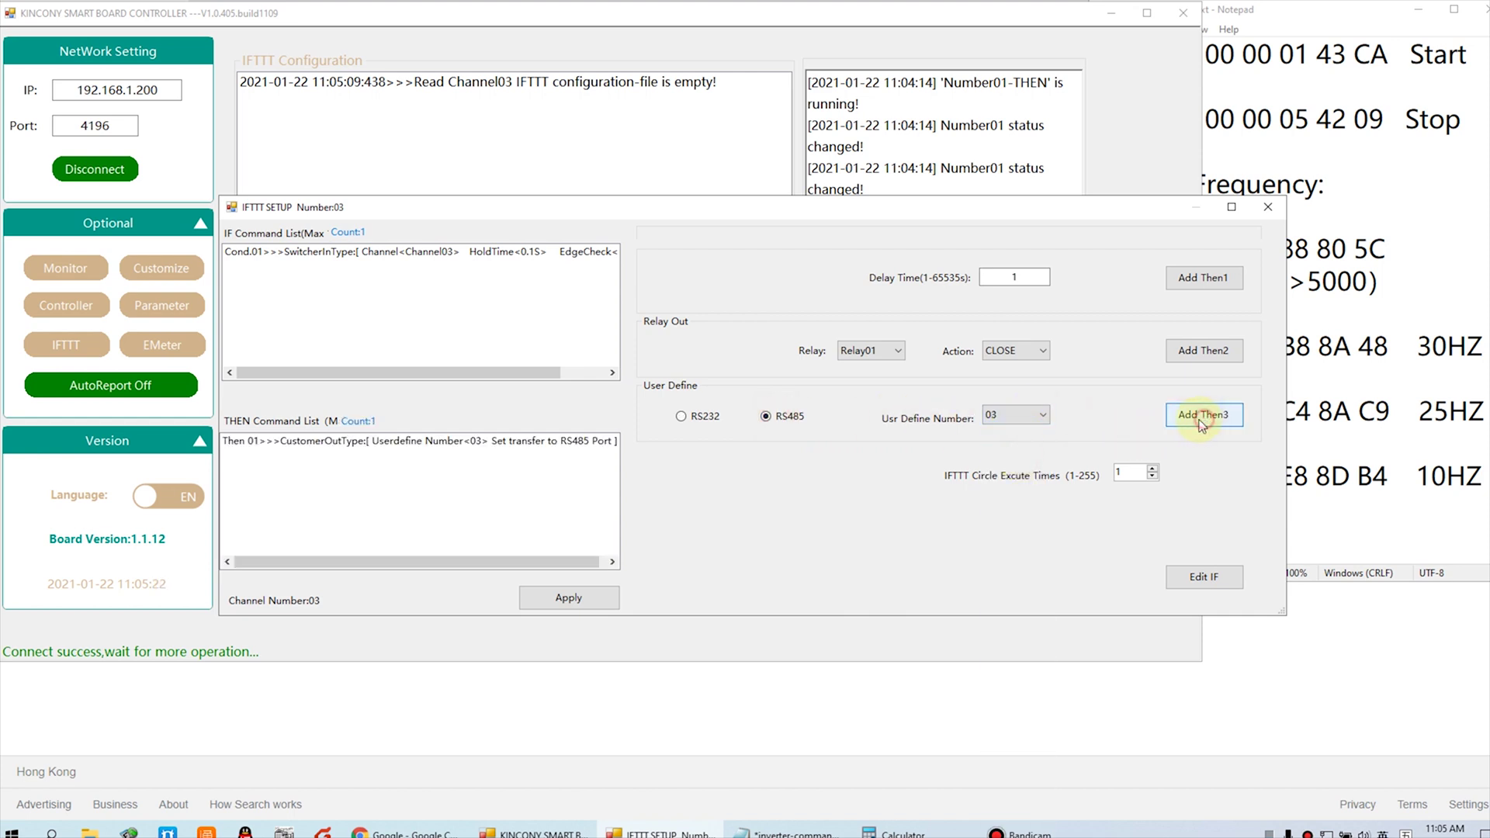
pyautogui.click(604, 602)
pyautogui.click(345, 491)
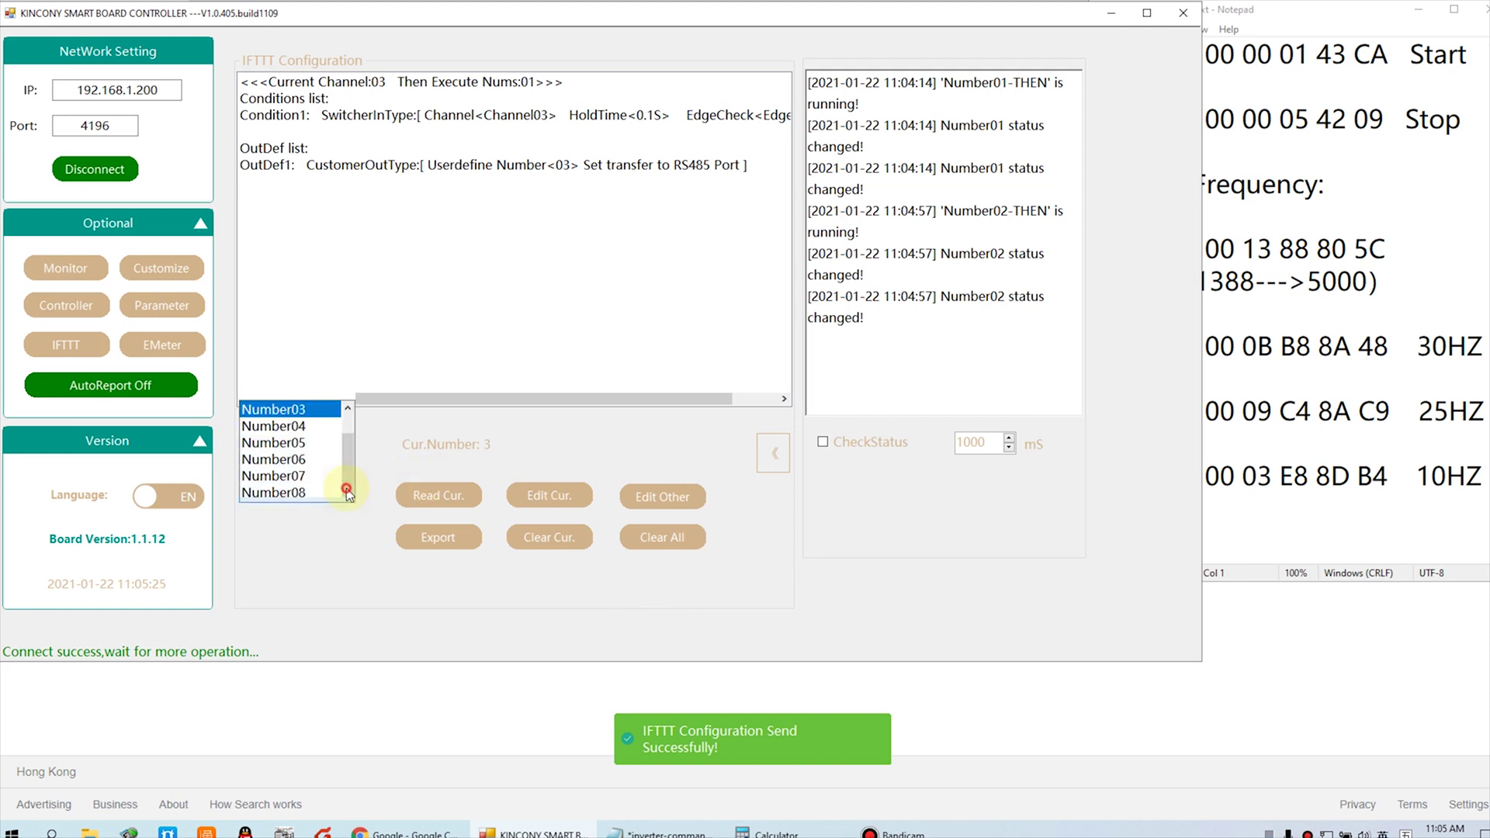
# - Open rule Number04 and add an IF condition on input IN04 held 0.1 s
pyautogui.click(324, 25)
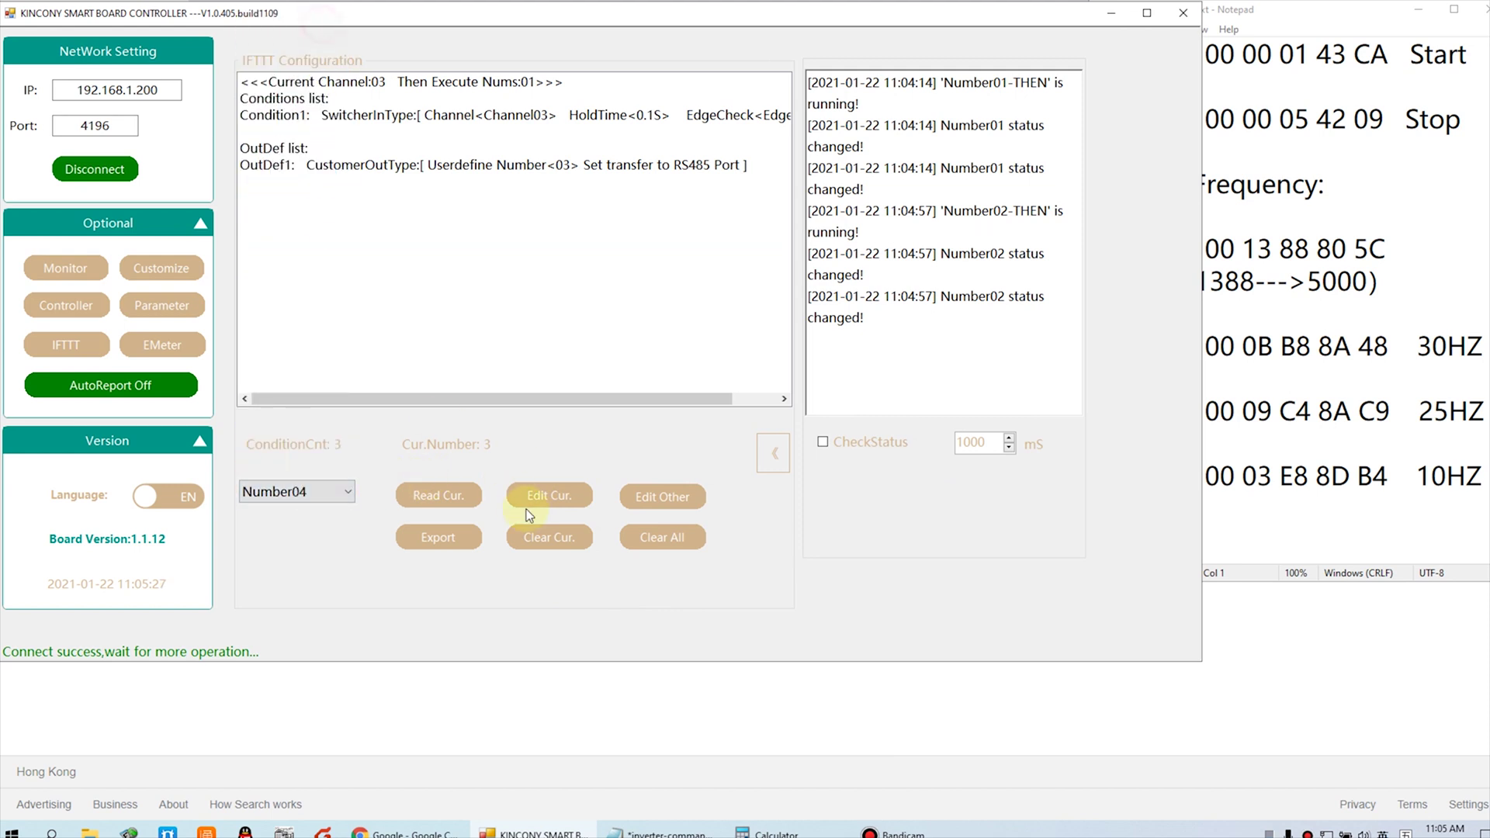
pyautogui.click(570, 499)
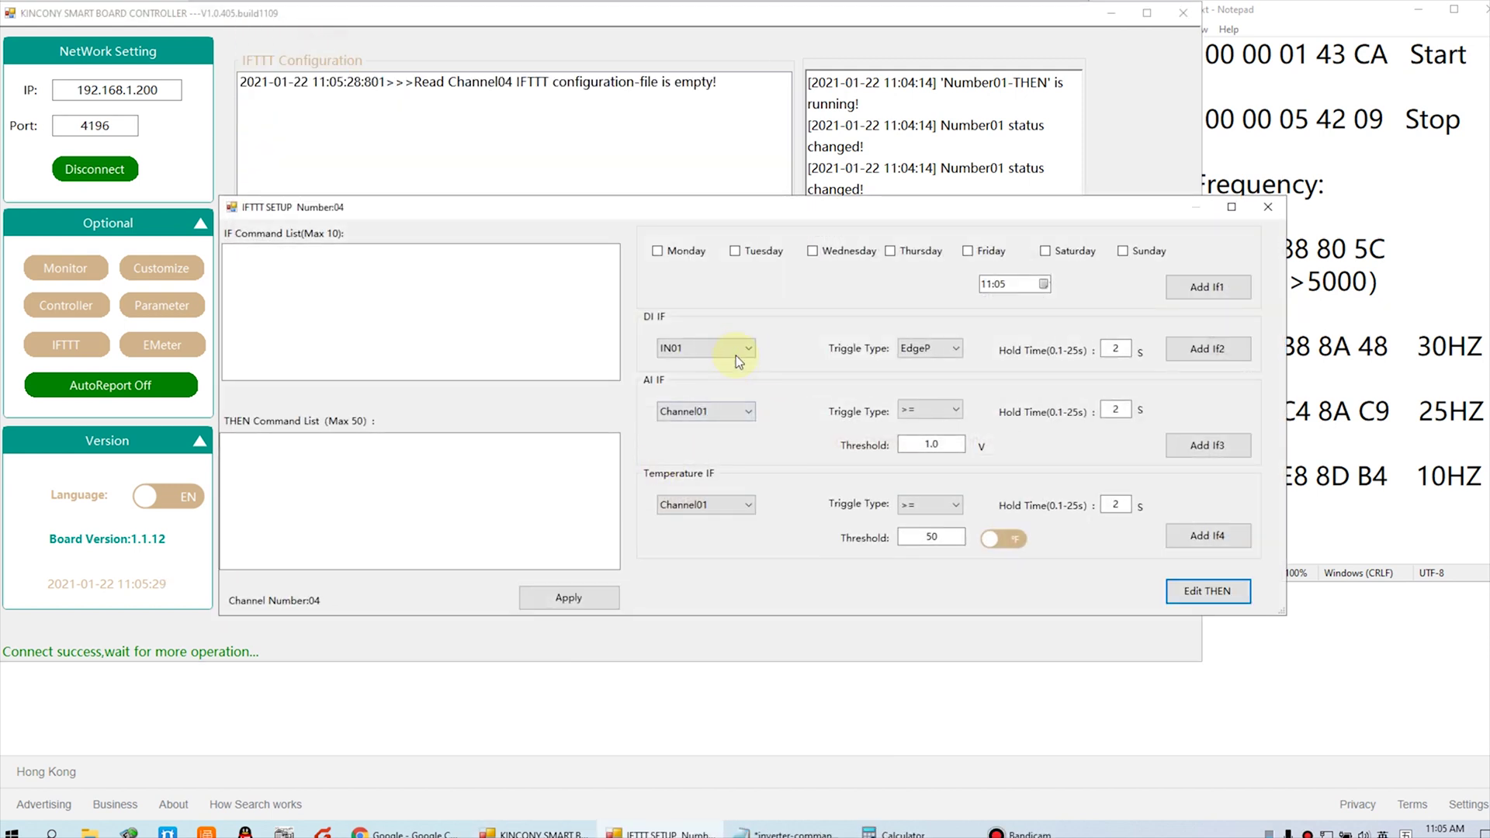
pyautogui.click(736, 351)
pyautogui.click(712, 404)
pyautogui.doubleClick(1119, 349)
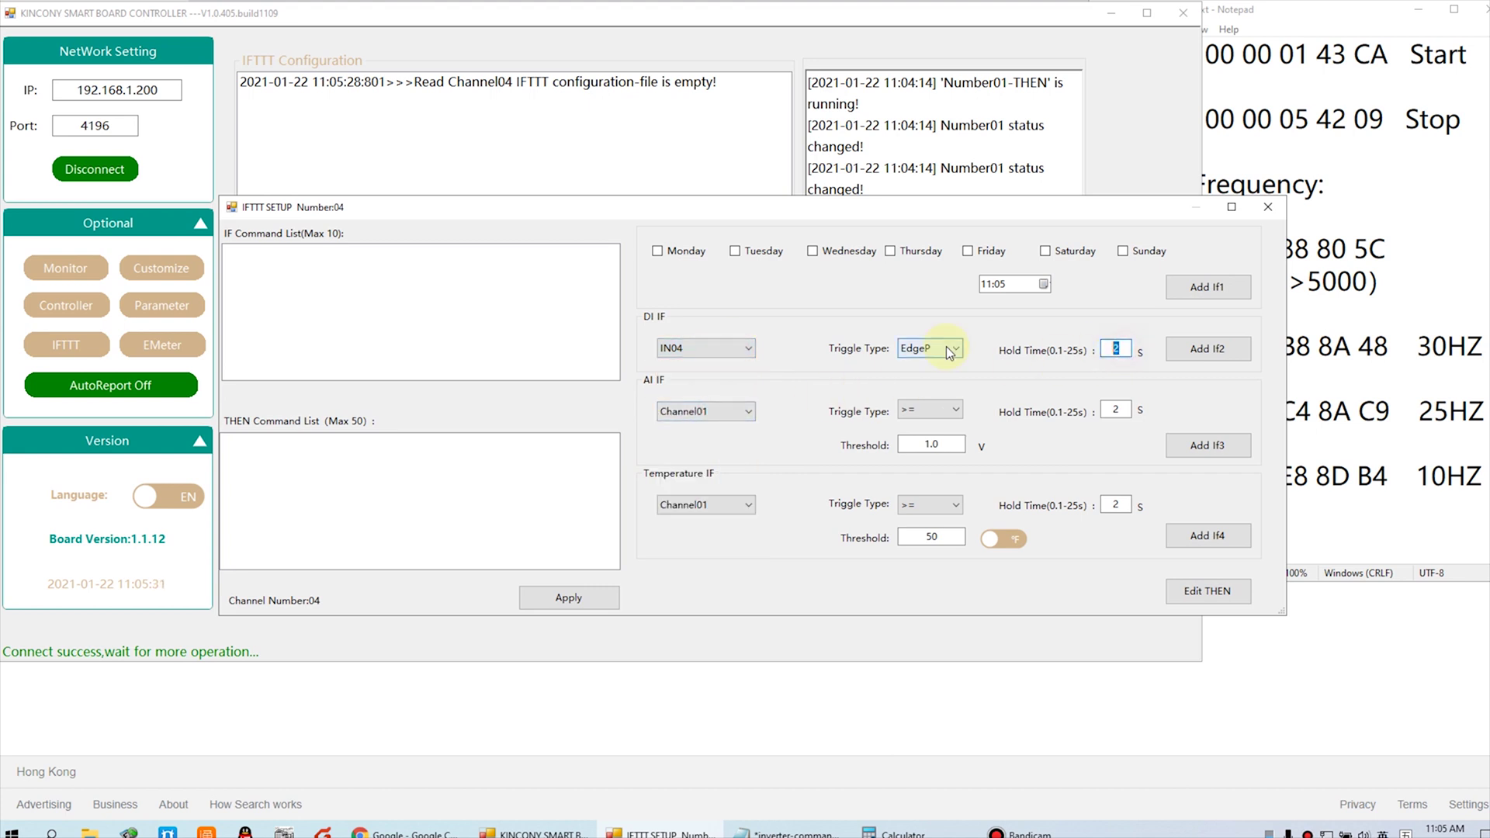
pyautogui.click(1209, 349)
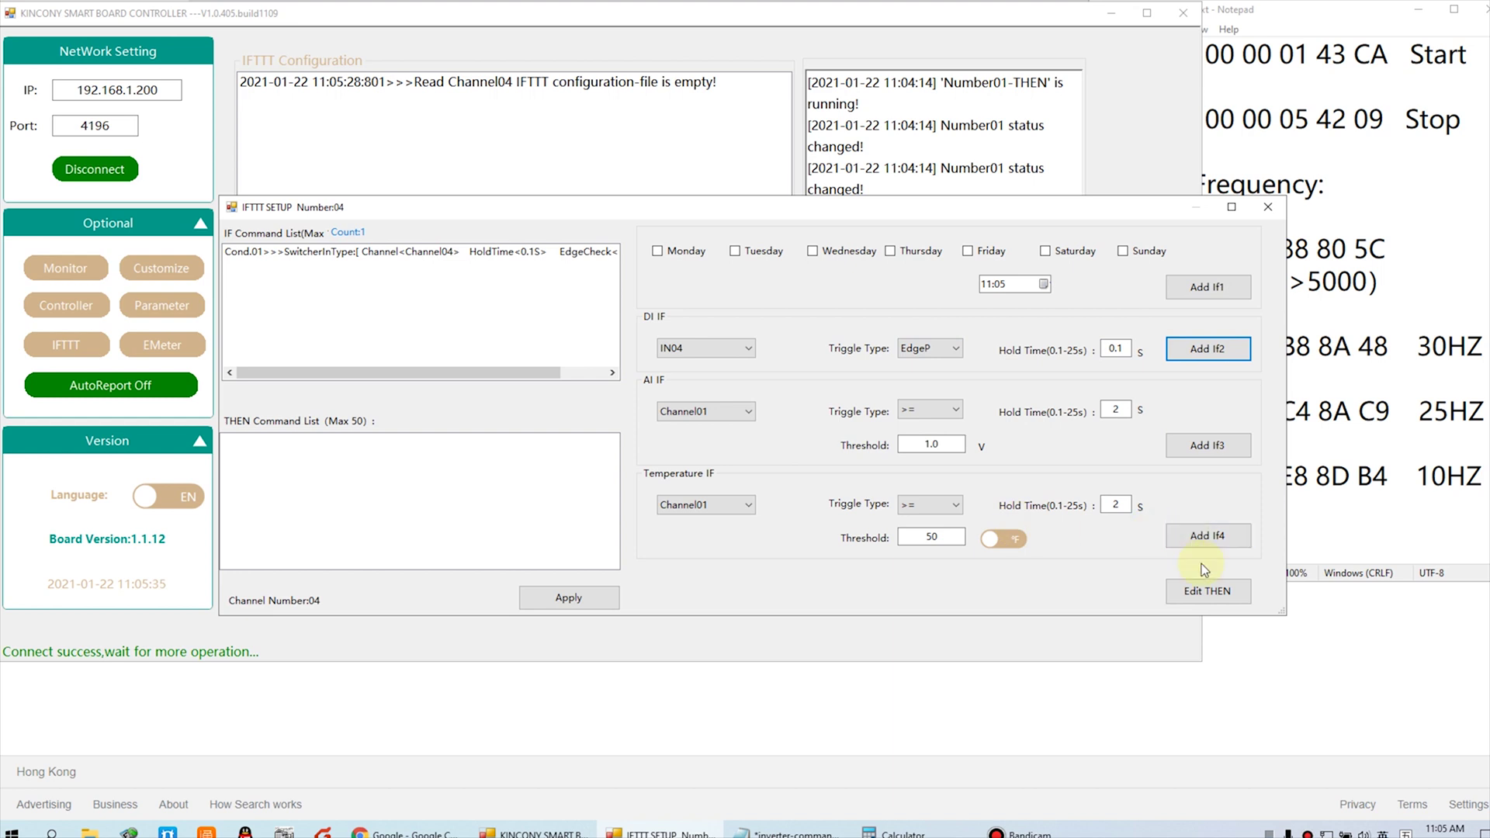
# - Add the RS485 user-defined command 04 action and apply rule Number04 to the board
pyautogui.click(1208, 593)
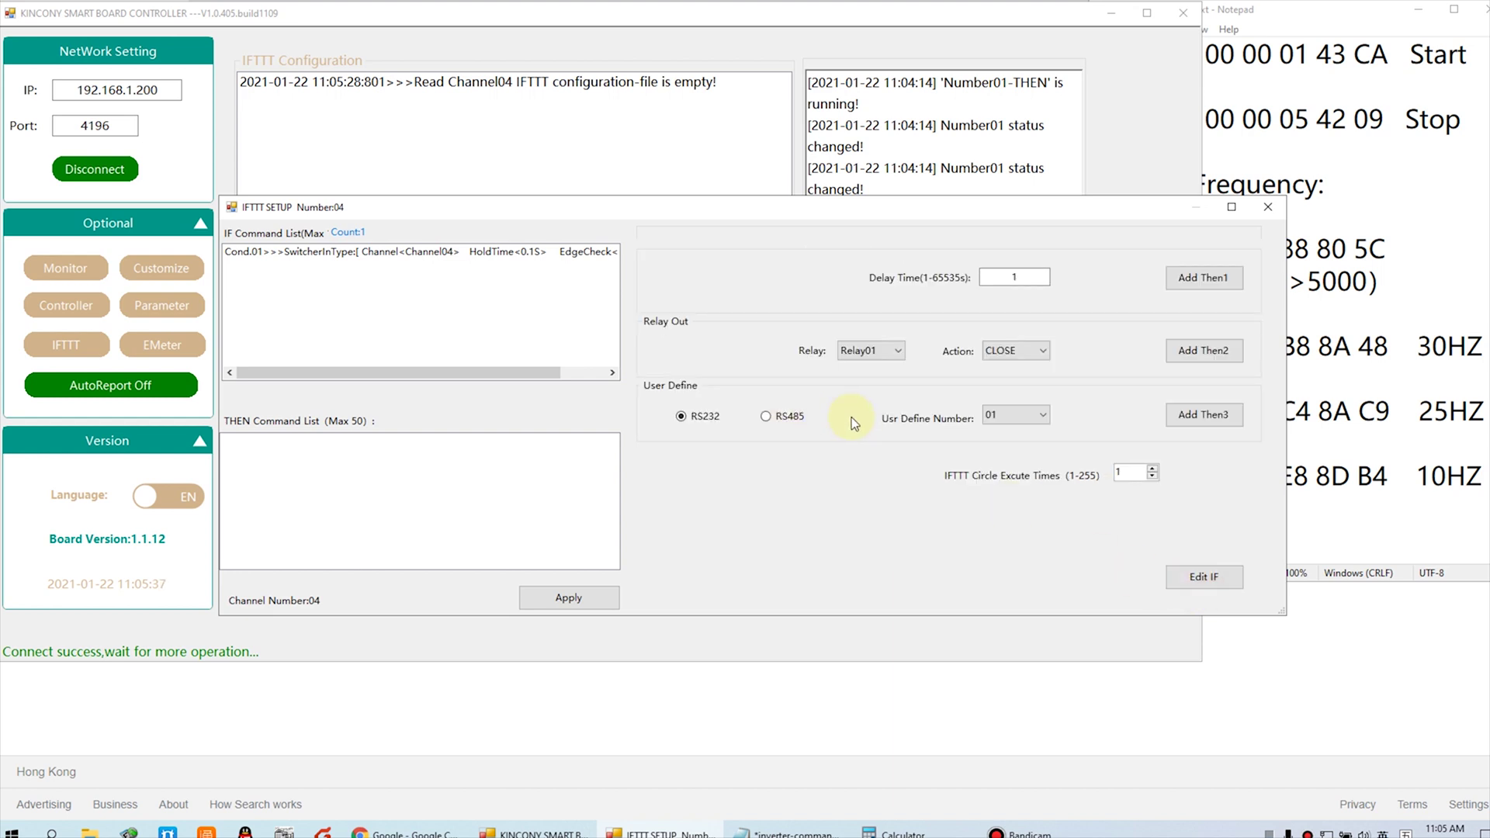
pyautogui.click(1016, 414)
pyautogui.click(1016, 481)
pyautogui.click(1203, 414)
pyautogui.click(574, 597)
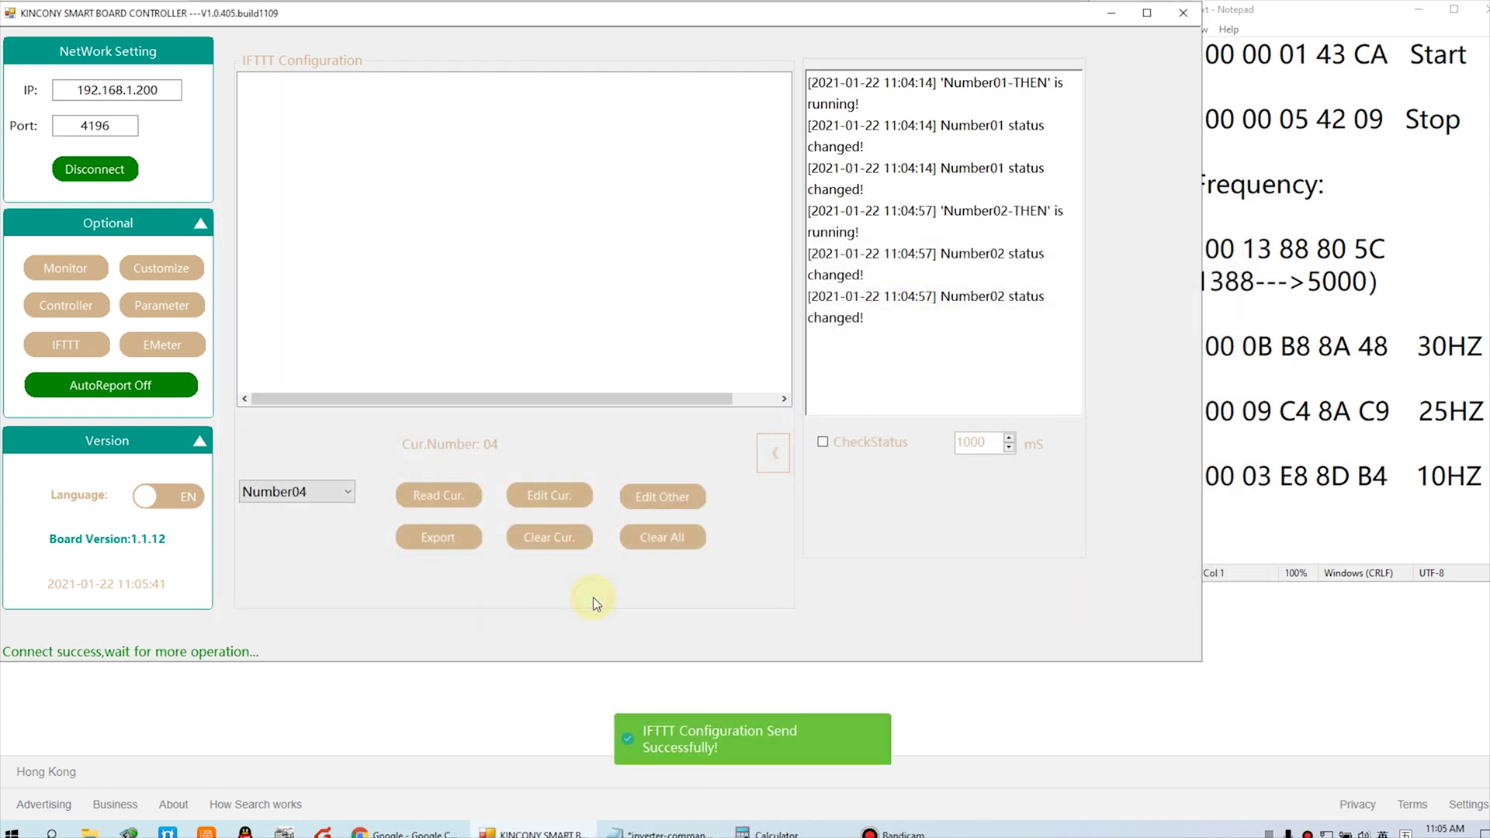
pyautogui.click(334, 490)
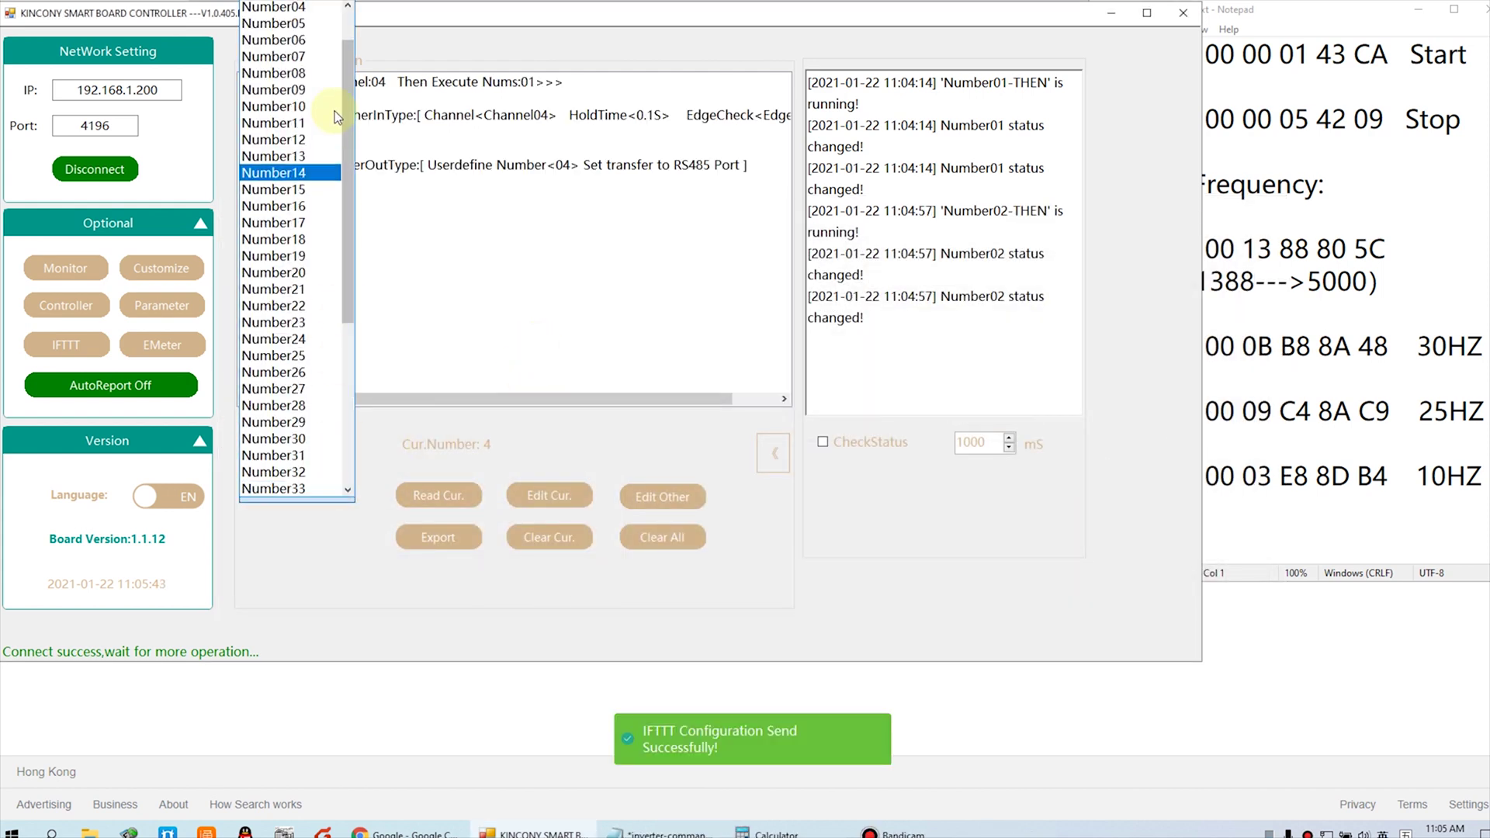
# - Open rule Number05 and add an IF condition on input IN05 held 0.1 s
pyautogui.click(616, 491)
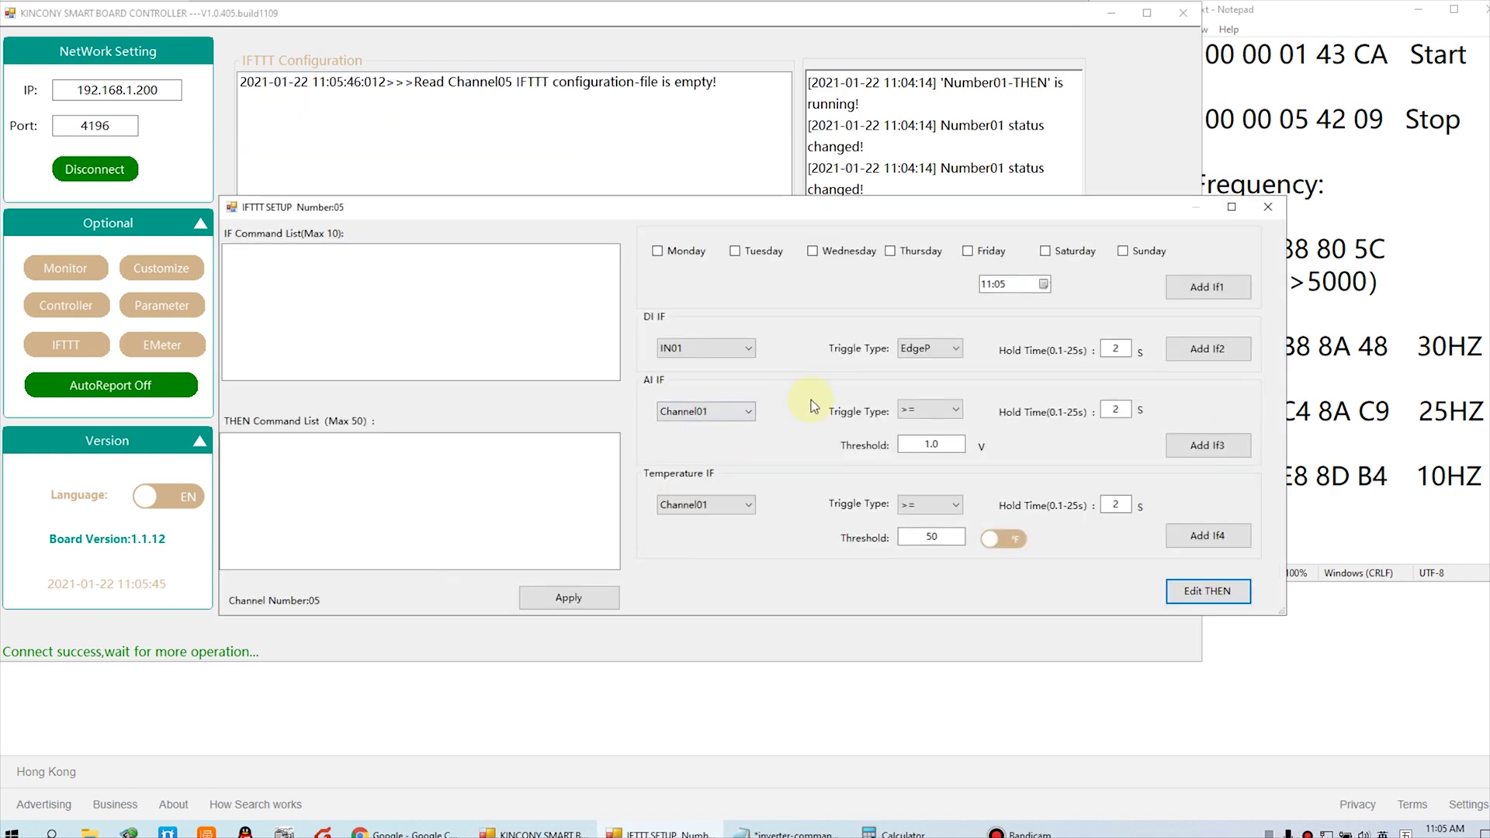
pyautogui.click(736, 365)
pyautogui.click(730, 425)
pyautogui.click(1199, 353)
# - Add the RS485 user-defined command 05 action and apply rule Number05 to the board
pyautogui.click(1207, 591)
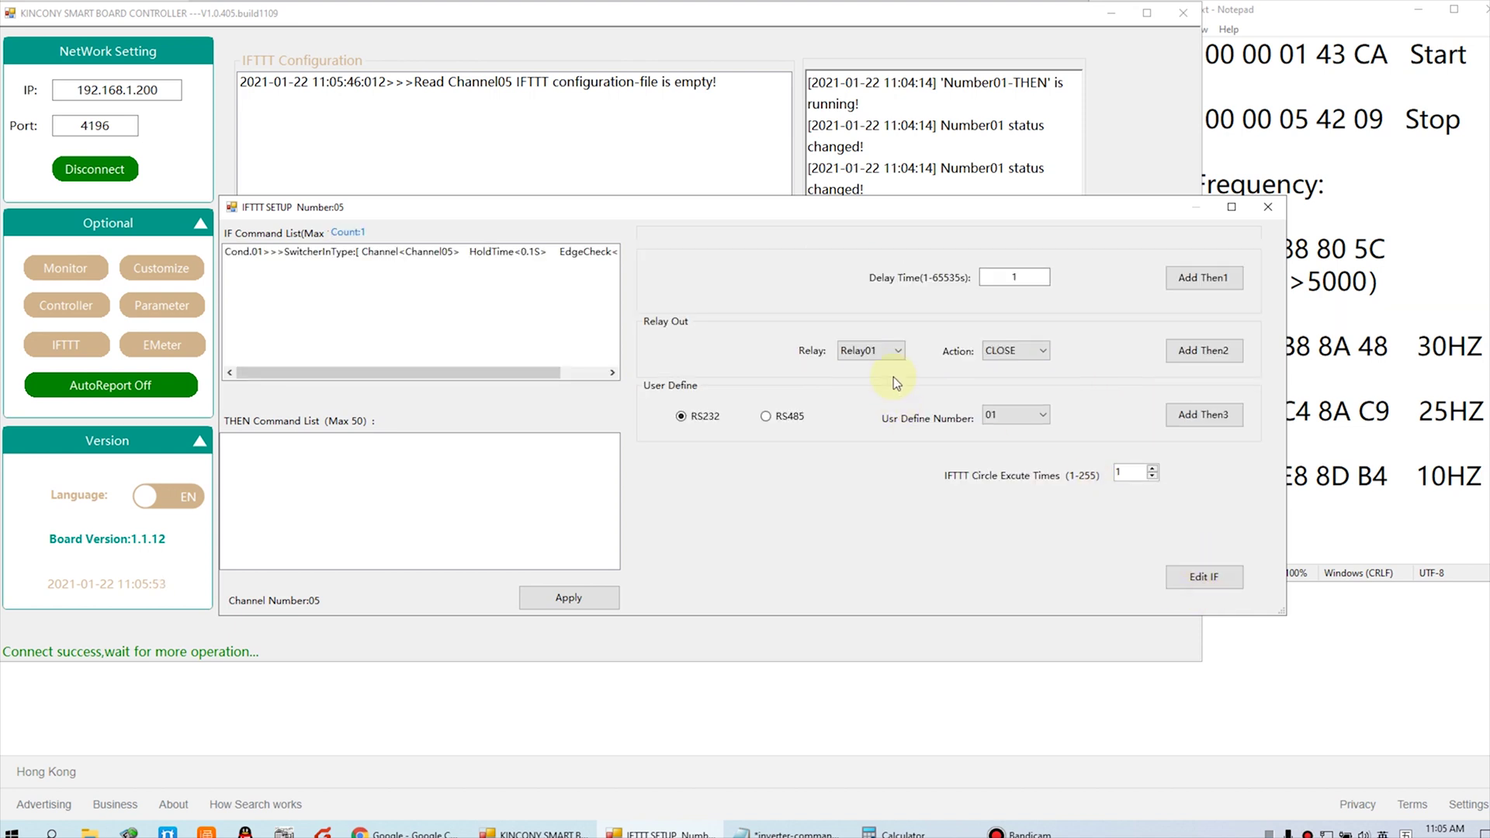
pyautogui.click(1014, 489)
pyautogui.click(1192, 419)
pyautogui.click(569, 597)
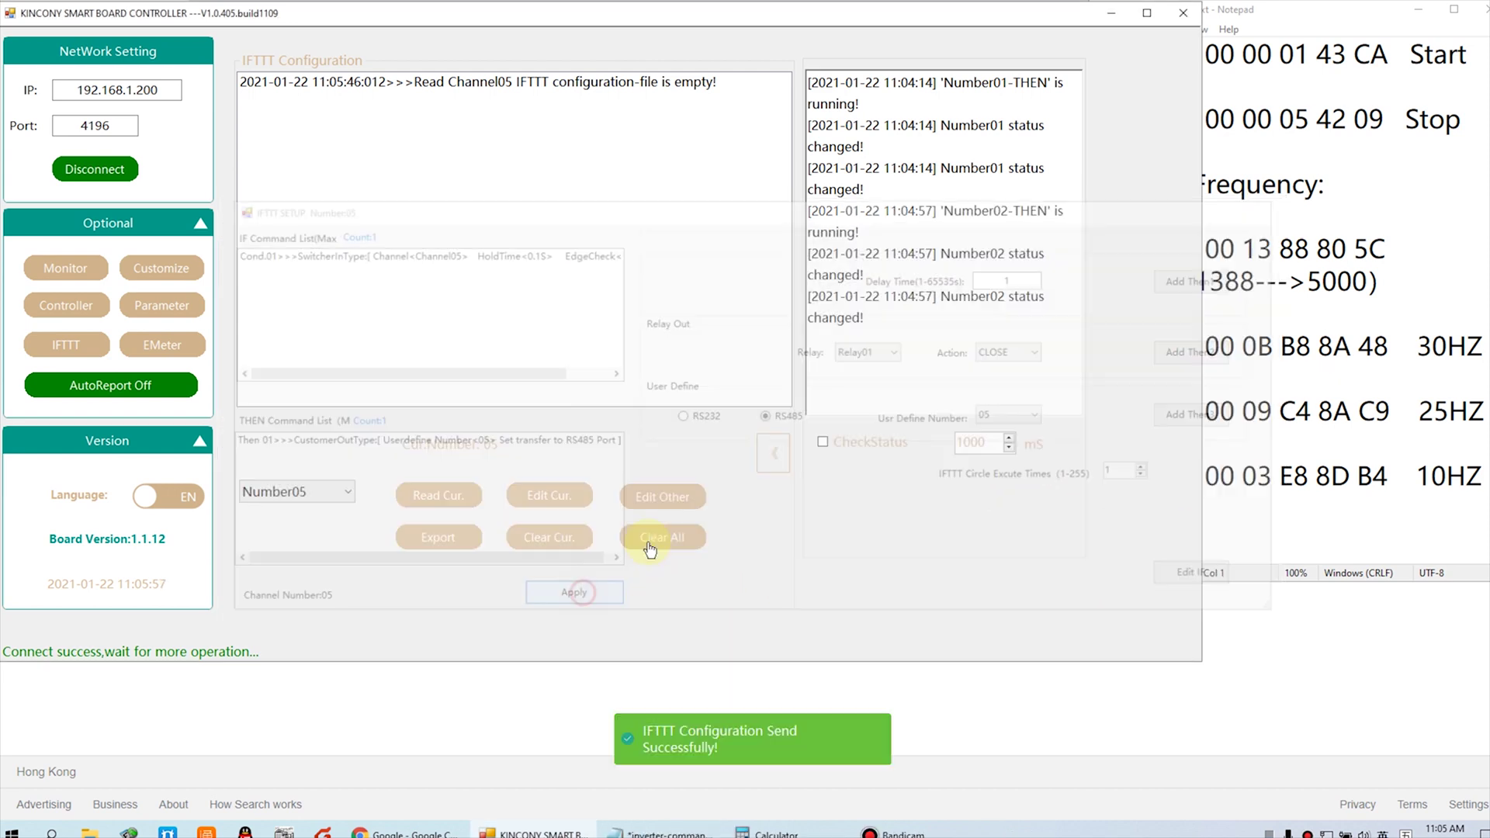
pyautogui.click(349, 493)
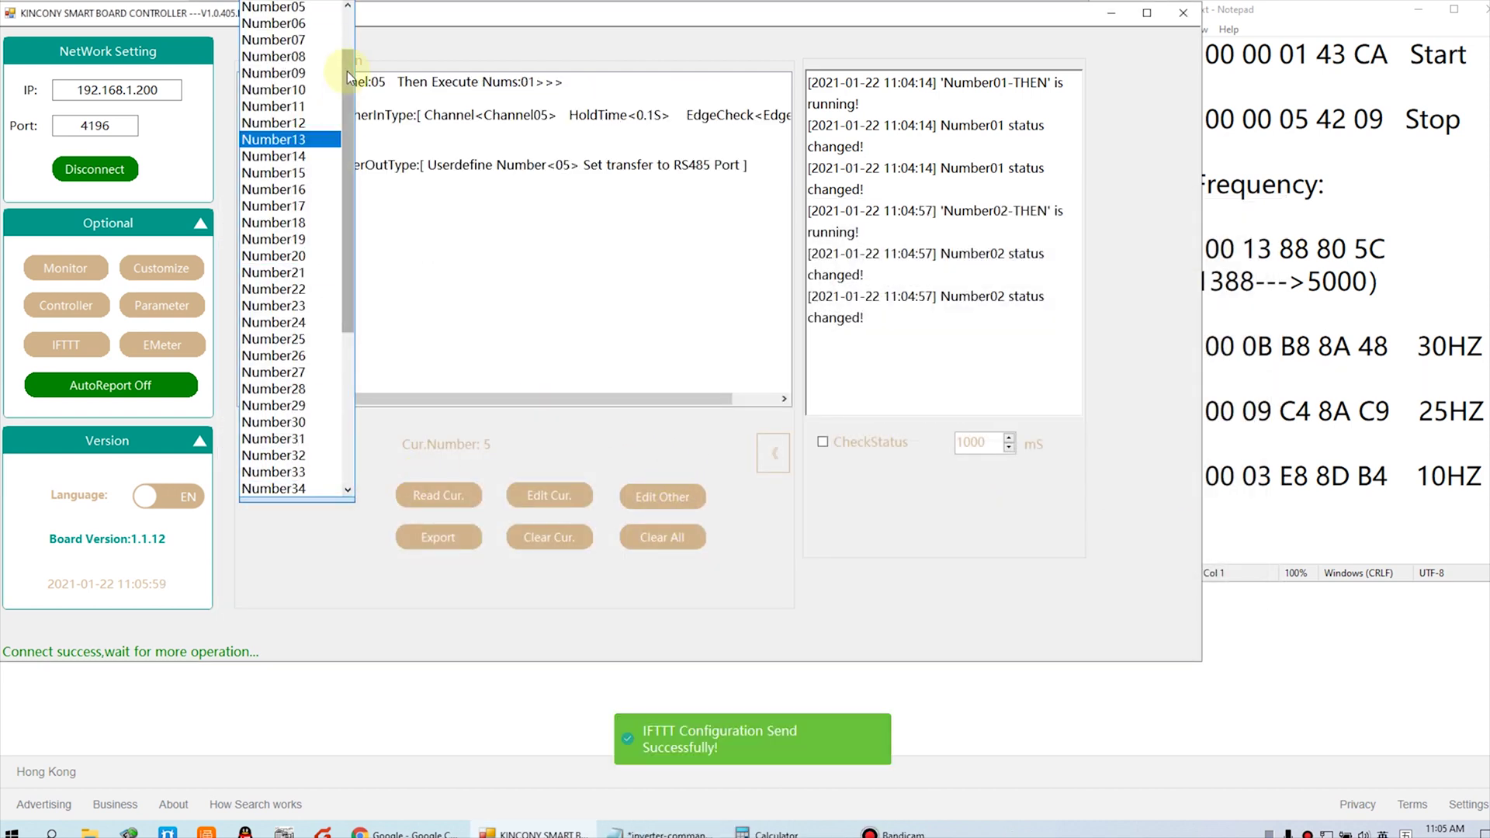
# - Open rule Number06 and add an IF condition on input IN06 held 0.1 s
pyautogui.click(310, 24)
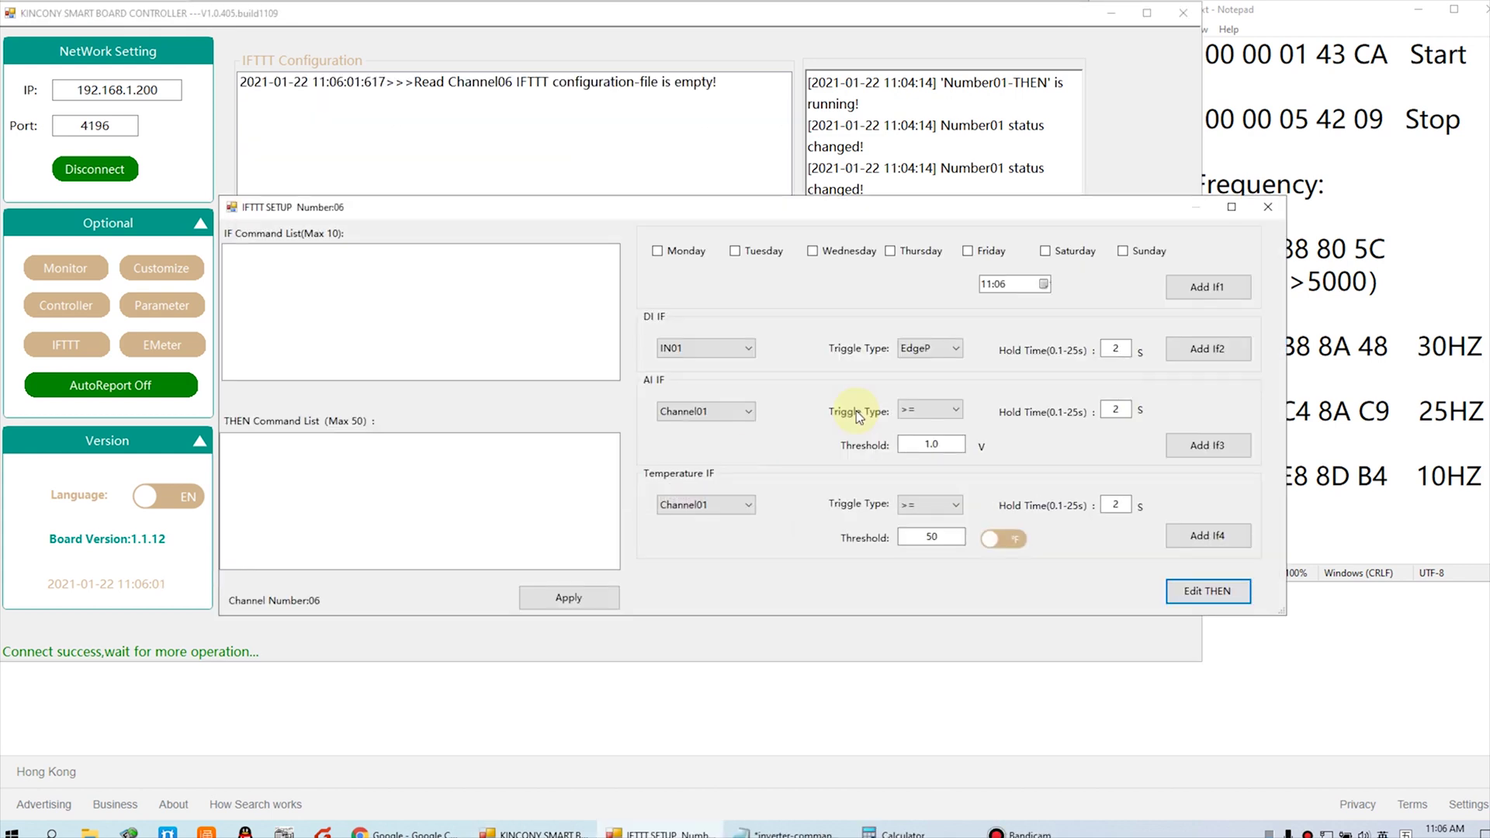
pyautogui.click(726, 348)
pyautogui.click(717, 433)
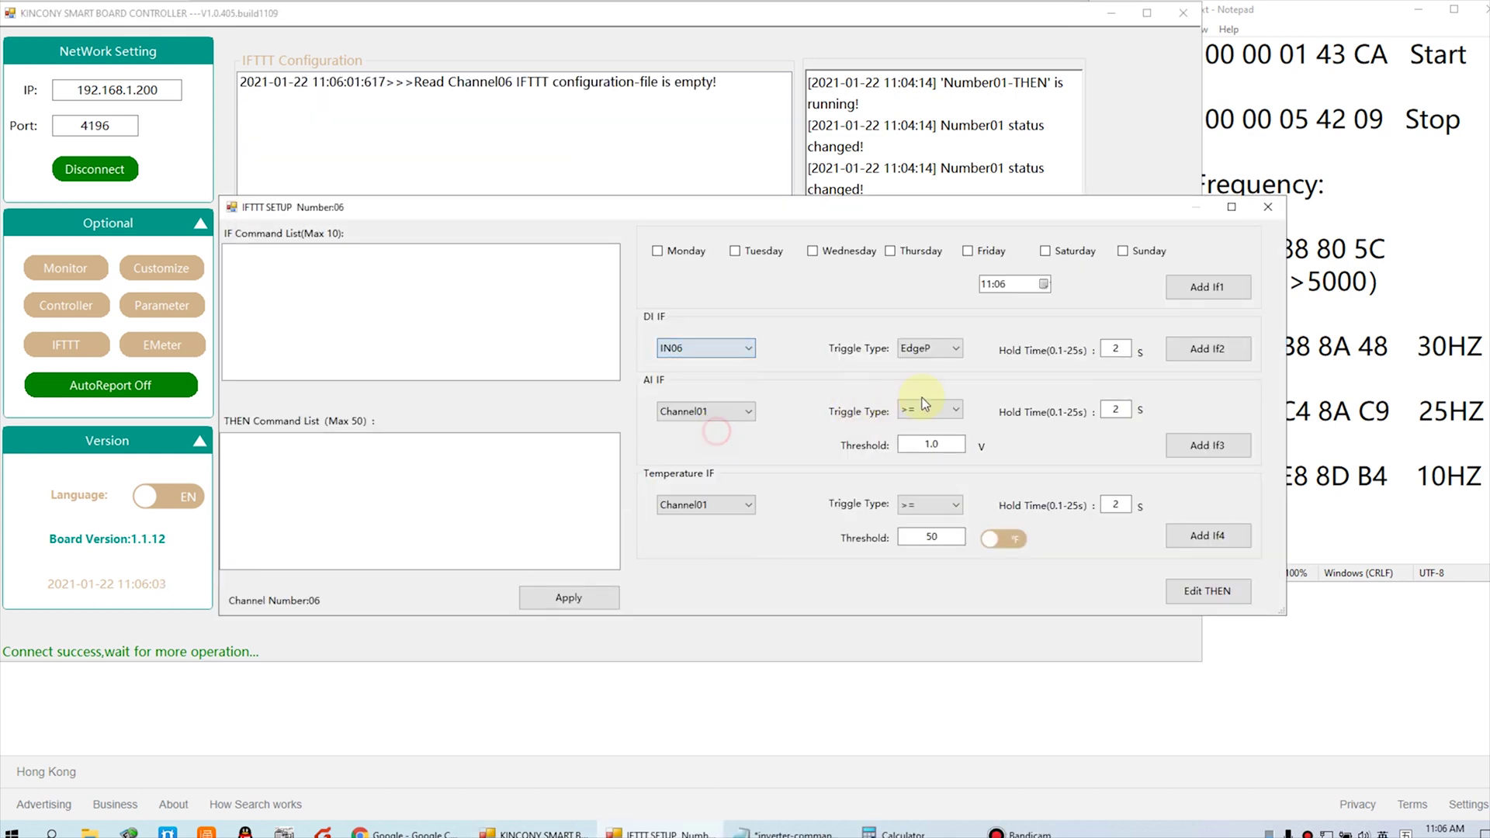
pyautogui.click(1225, 356)
# - Add the RS485 user-defined command 06 action and apply rule Number06 to the board
pyautogui.click(1226, 594)
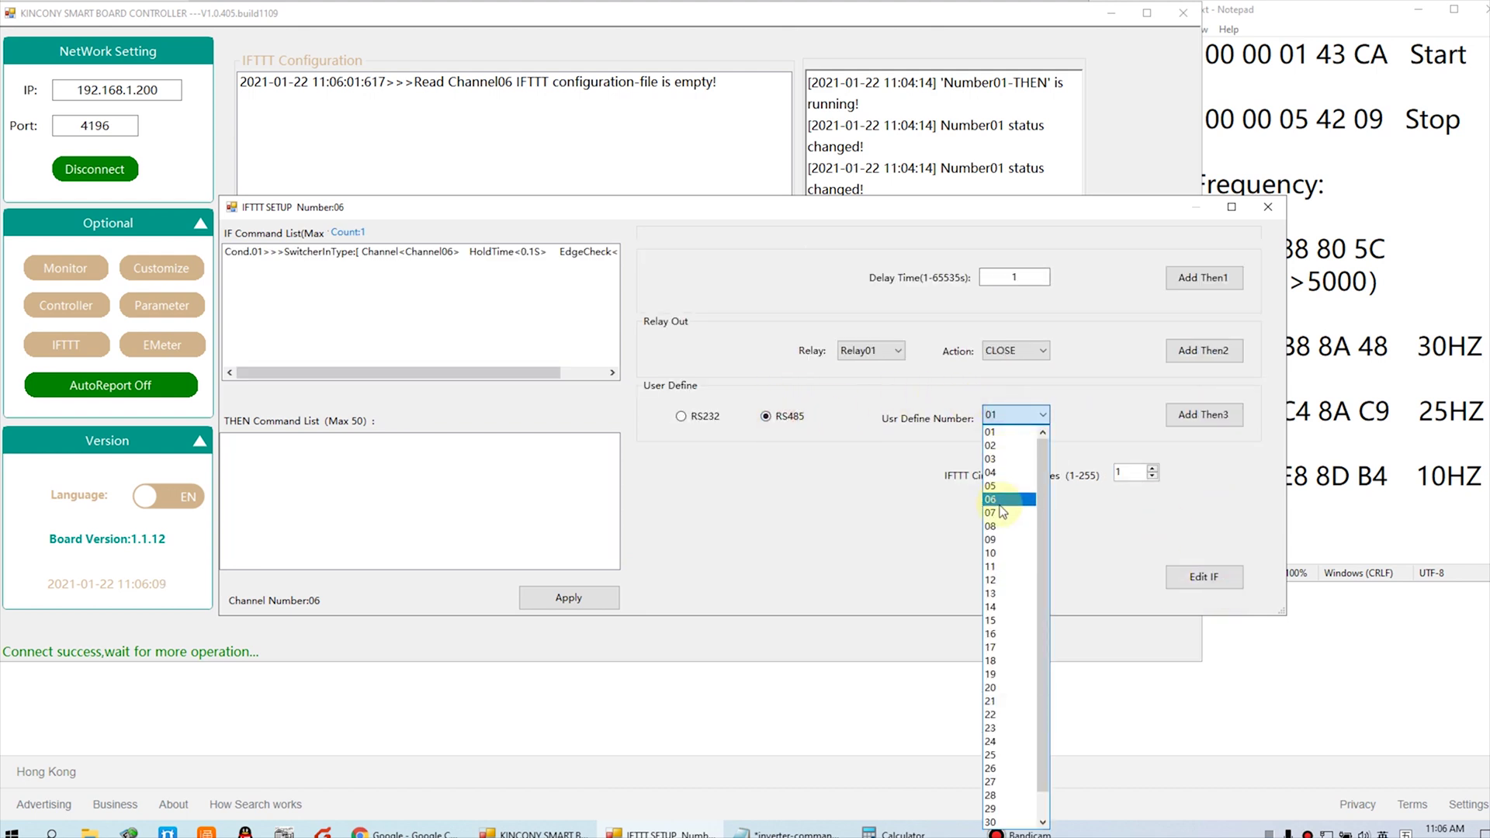
pyautogui.click(1003, 501)
pyautogui.click(1187, 423)
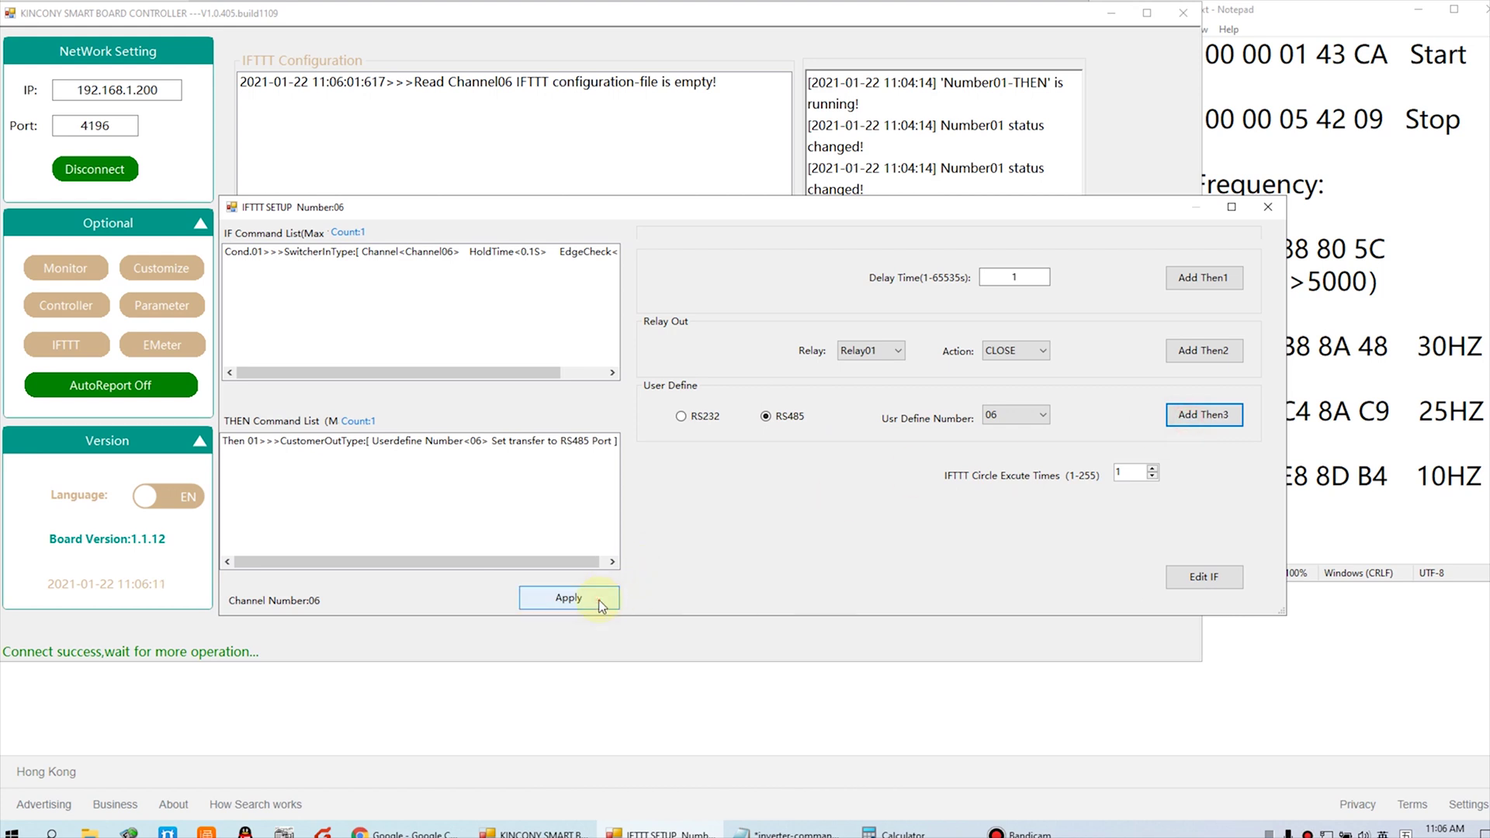
pyautogui.click(600, 598)
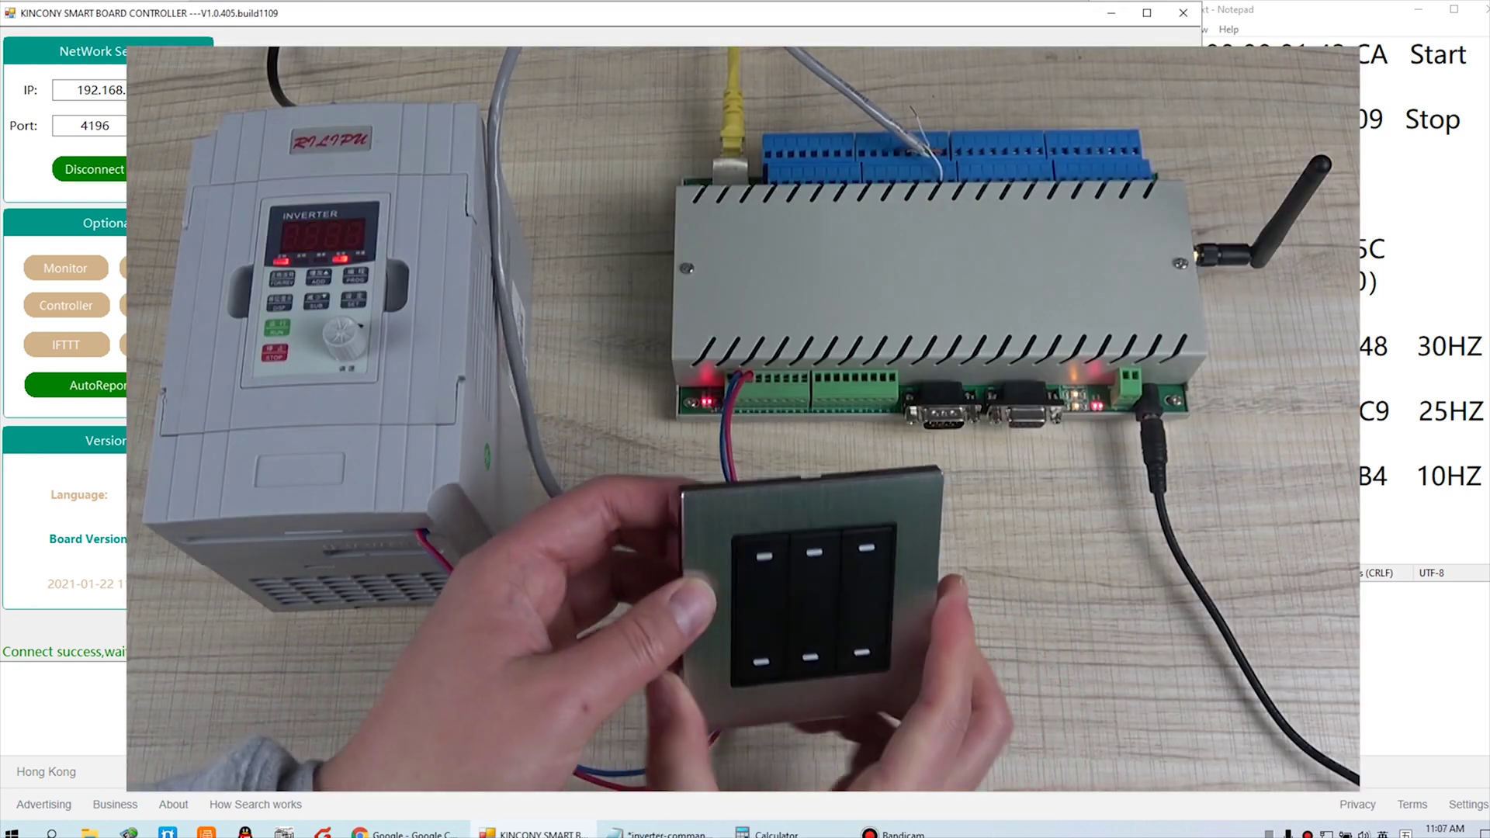